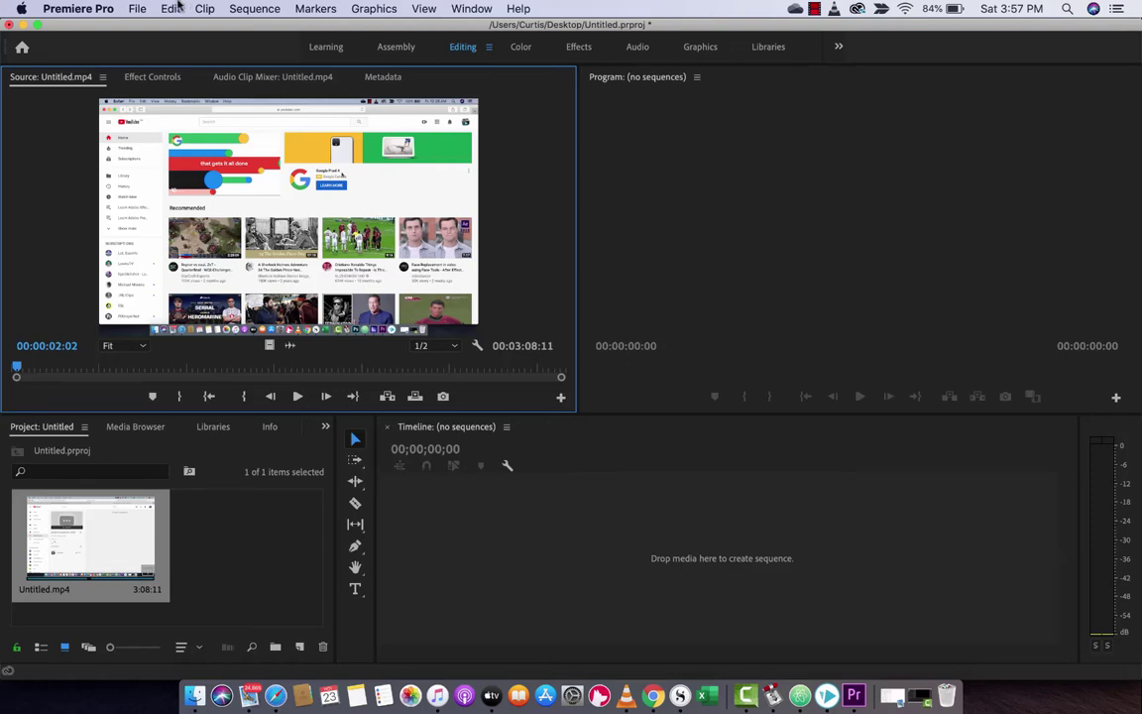
- Open and close the Premiere Pro application menu
{"action": "left_click", "coordinate": [109, 7]}
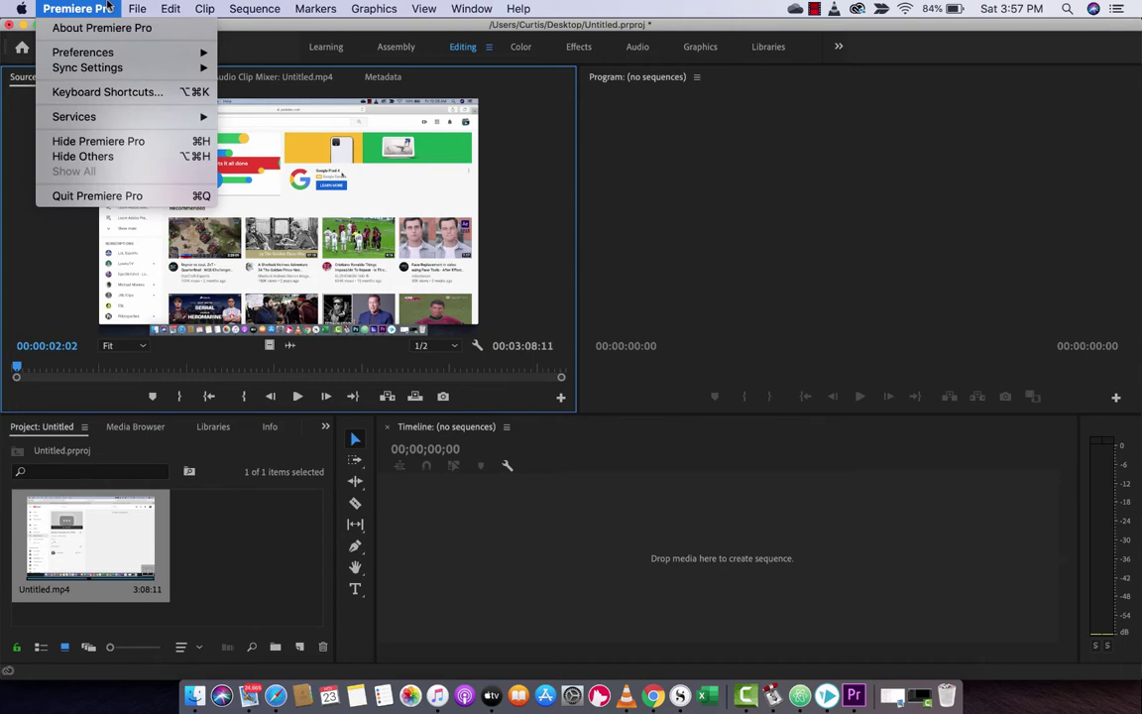
{"action": "left_click", "coordinate": [109, 7]}
{"action": "left_click", "coordinate": [109, 7]}
{"action": "left_click", "coordinate": [109, 7]}
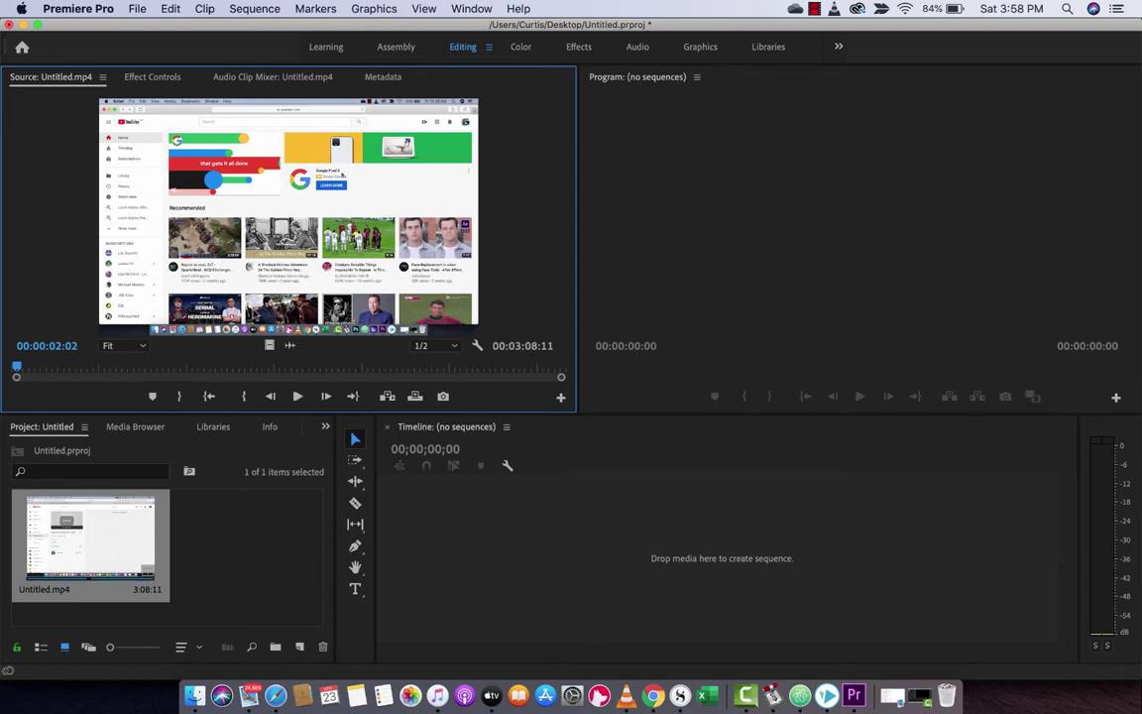
- Preview Untitled.mp4 in the Source monitor, stop at 00:00:05:21, and select the clip
{"action": "left_click", "coordinate": [297, 395]}
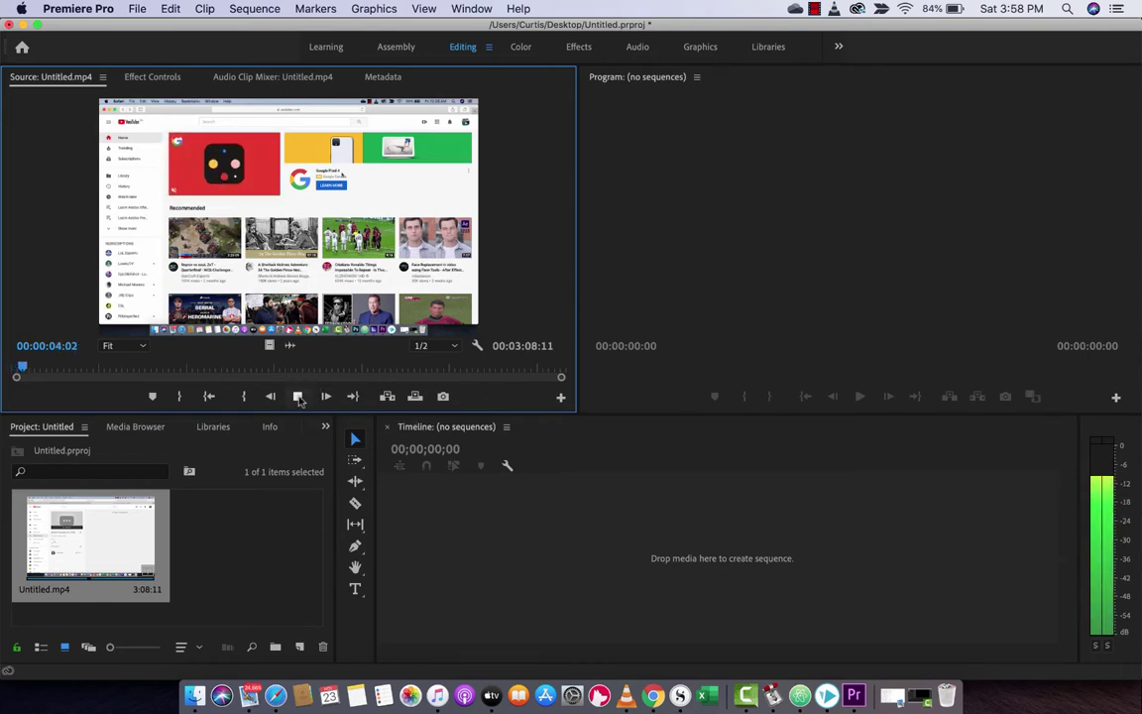
{"action": "left_click", "coordinate": [297, 396]}
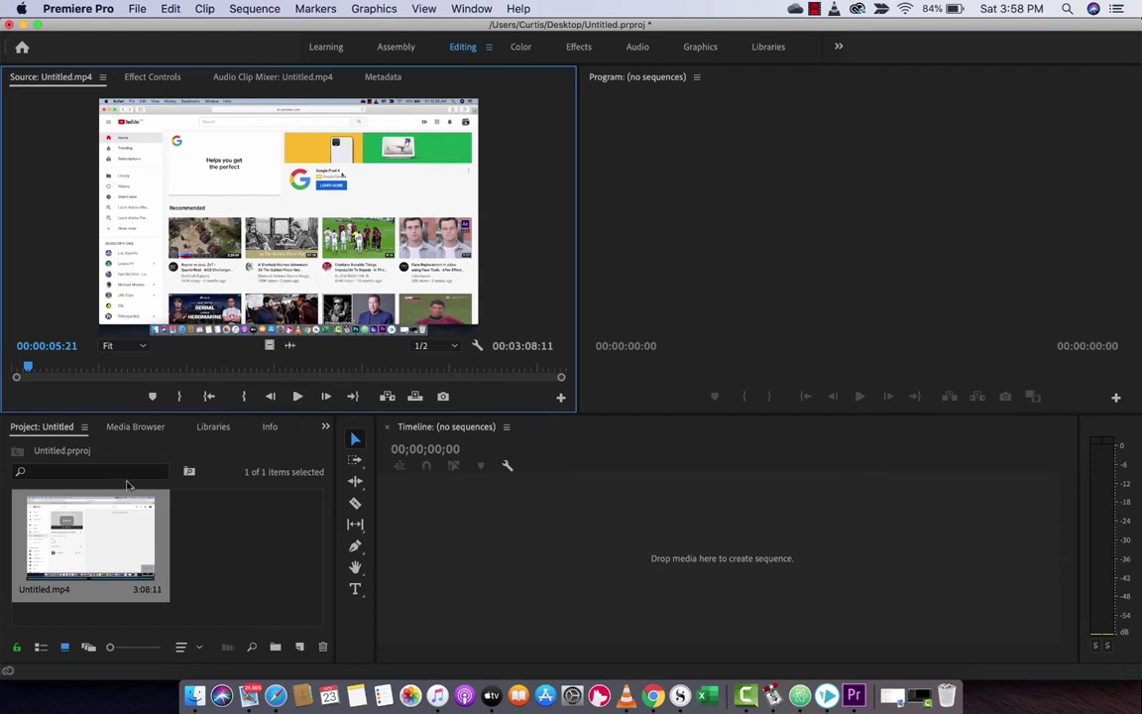
{"action": "left_click", "coordinate": [88, 585]}
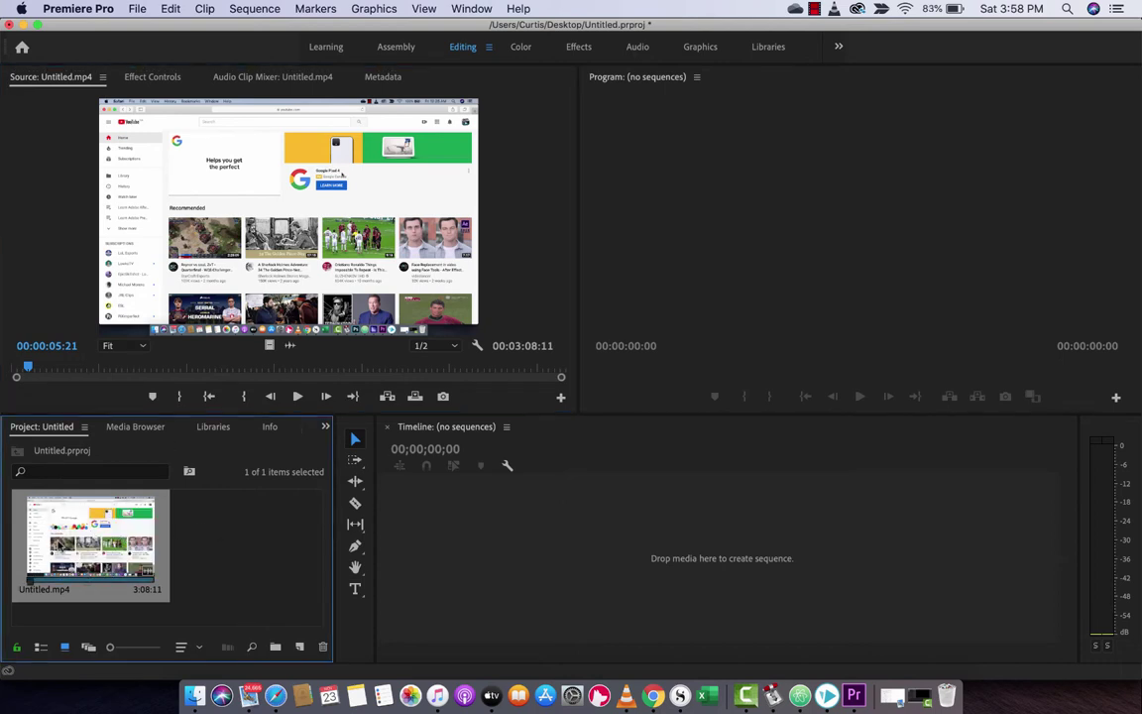
- Drag Untitled.mp4 to the empty timeline for a new sequence, zoom out, play, and widen the Program monitor
{"action": "left_click_drag", "start_coordinate": [89, 540], "coordinate": [452, 505]}
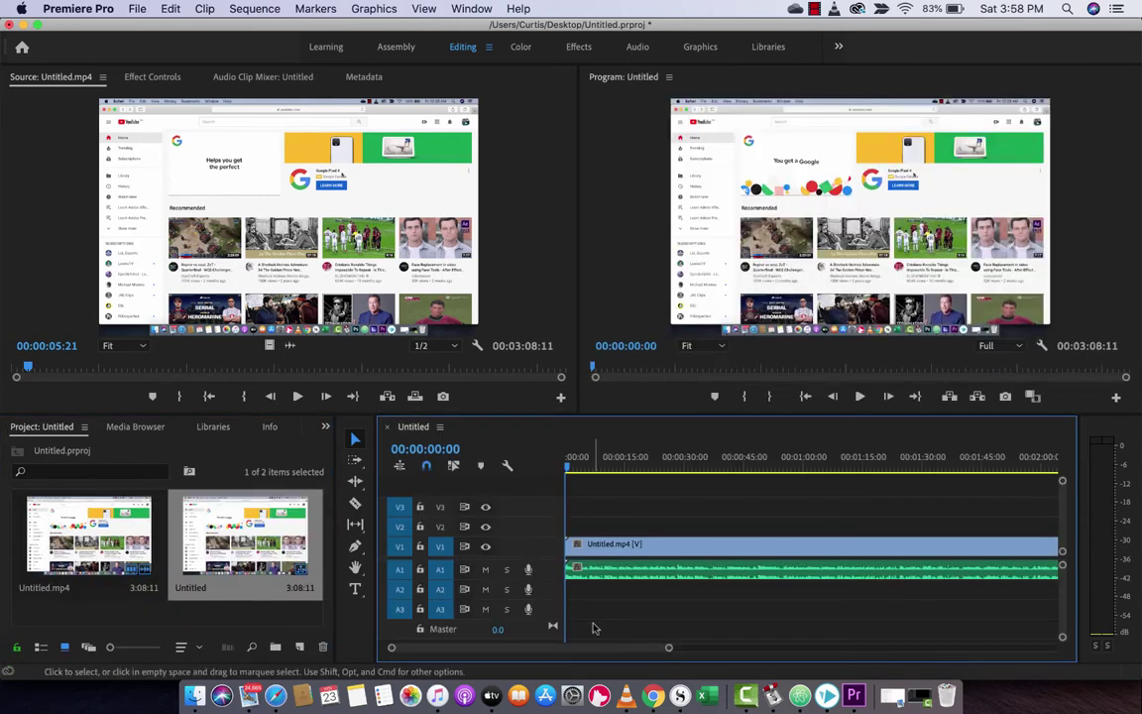
{"action": "left_click_drag", "start_coordinate": [671, 650], "coordinate": [861, 649]}
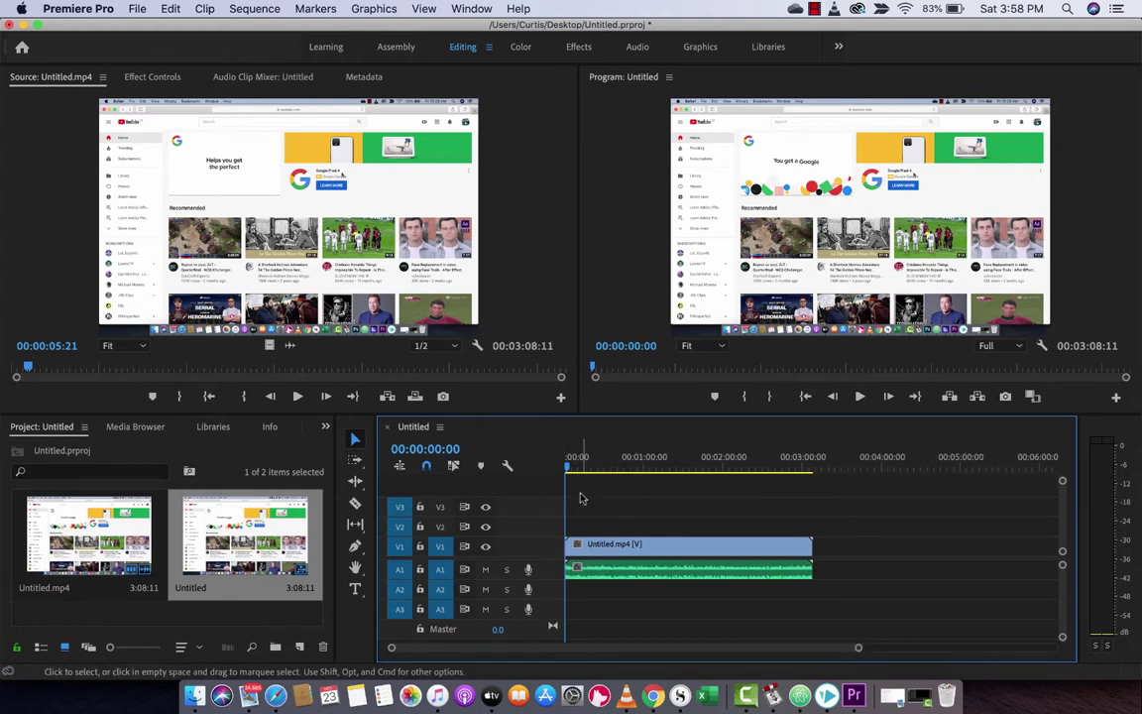
{"action": "key", "text": "space"}
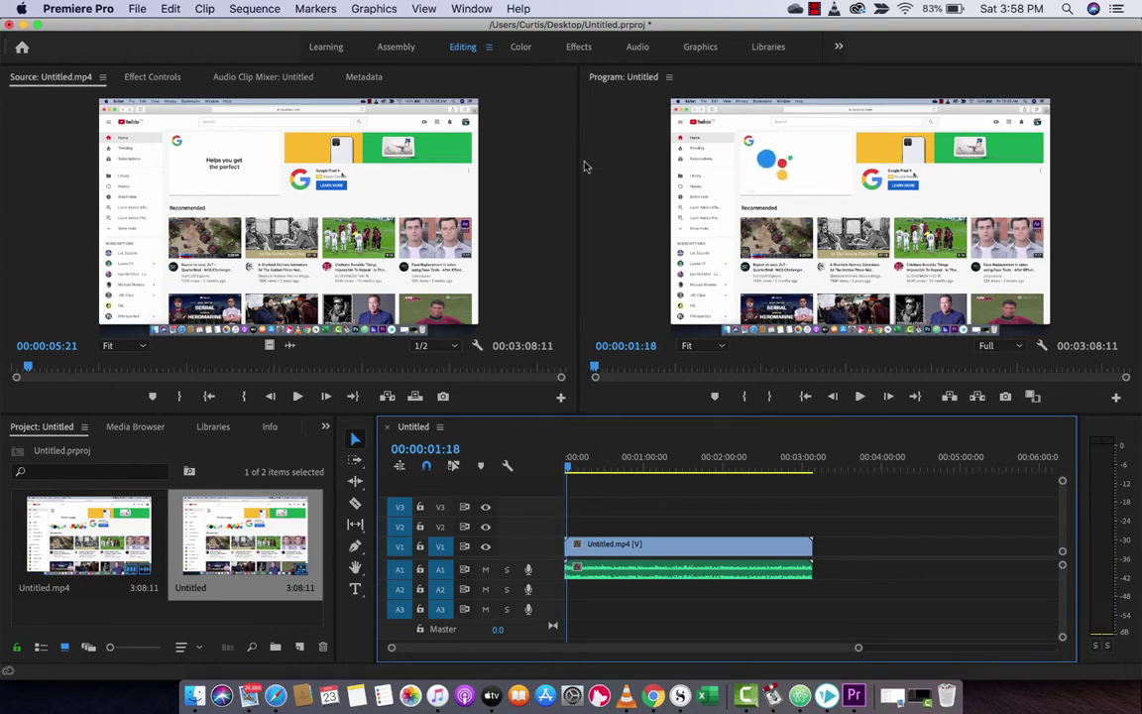
{"action": "left_click_drag", "start_coordinate": [581, 174], "coordinate": [528, 175]}
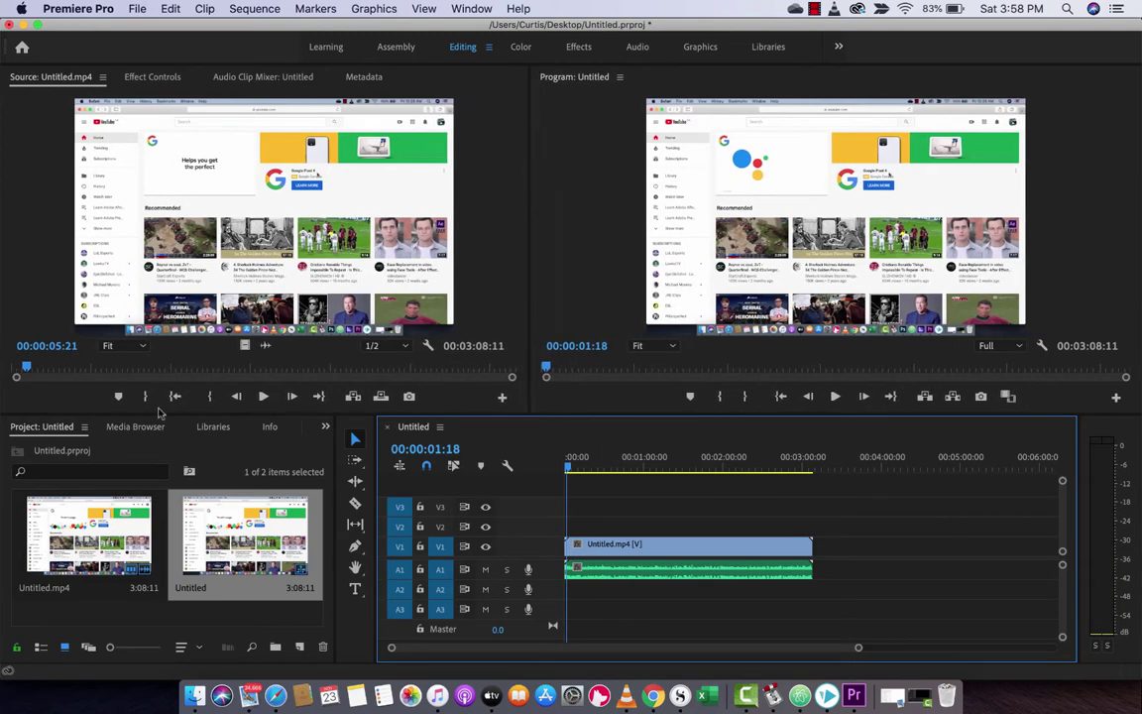
{"action": "left_click", "coordinate": [116, 474]}
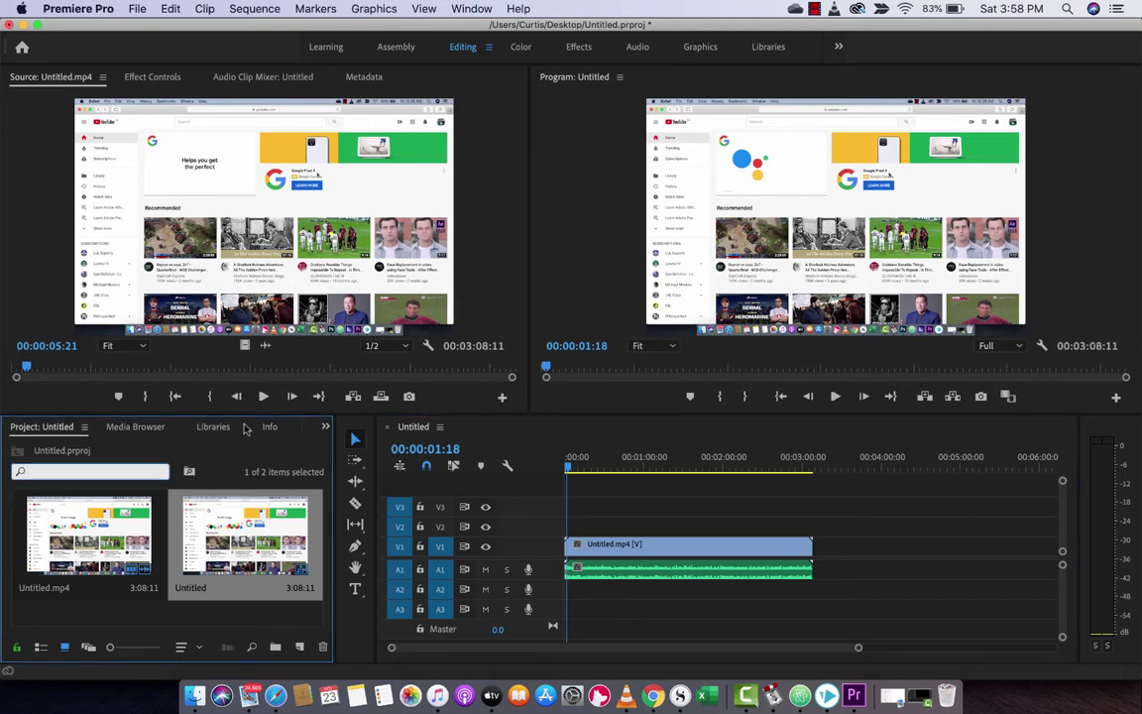
- Switch to the Effects workspace and put the cursor in the Effects panel search box
{"action": "left_click", "coordinate": [135, 426]}
{"action": "scroll", "coordinate": [246, 428], "scroll_direction": "down", "scroll_amount": 3}
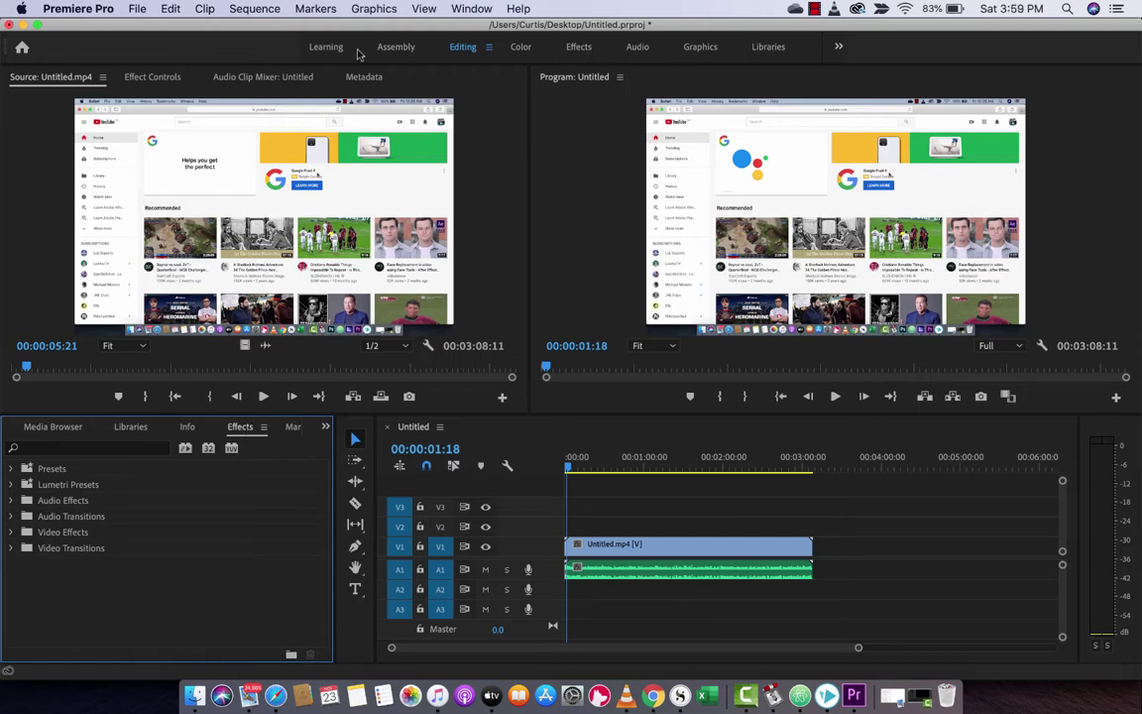
{"action": "left_click", "coordinate": [579, 48]}
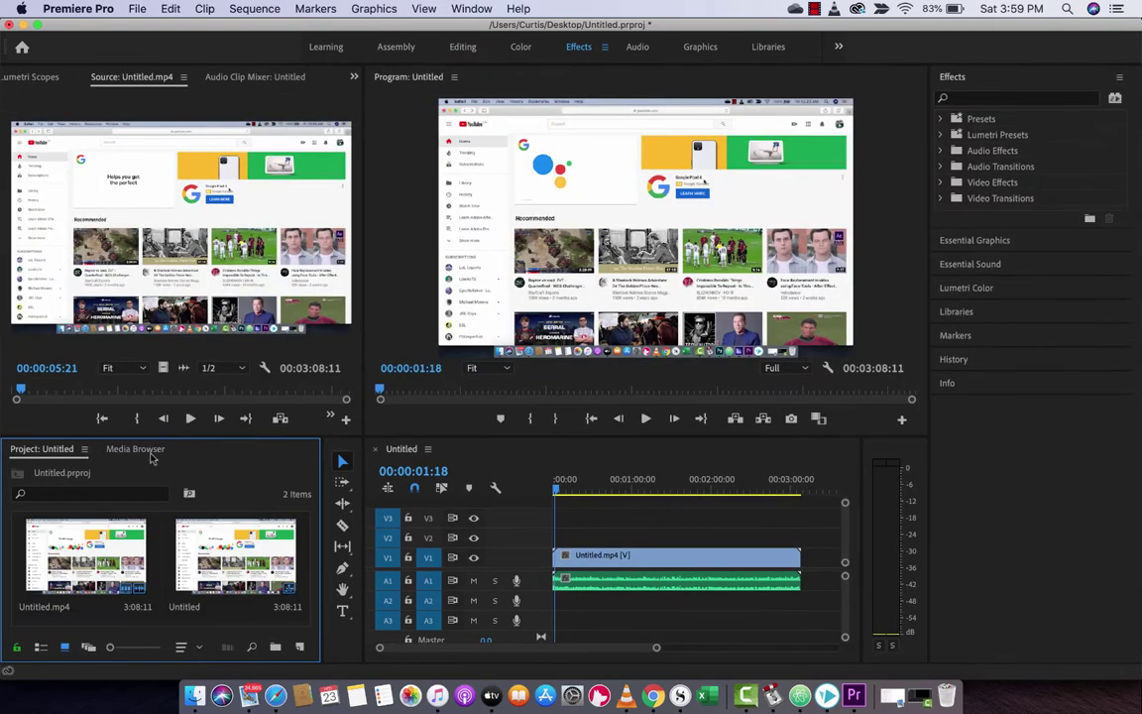
{"action": "left_click", "coordinate": [1017, 99]}
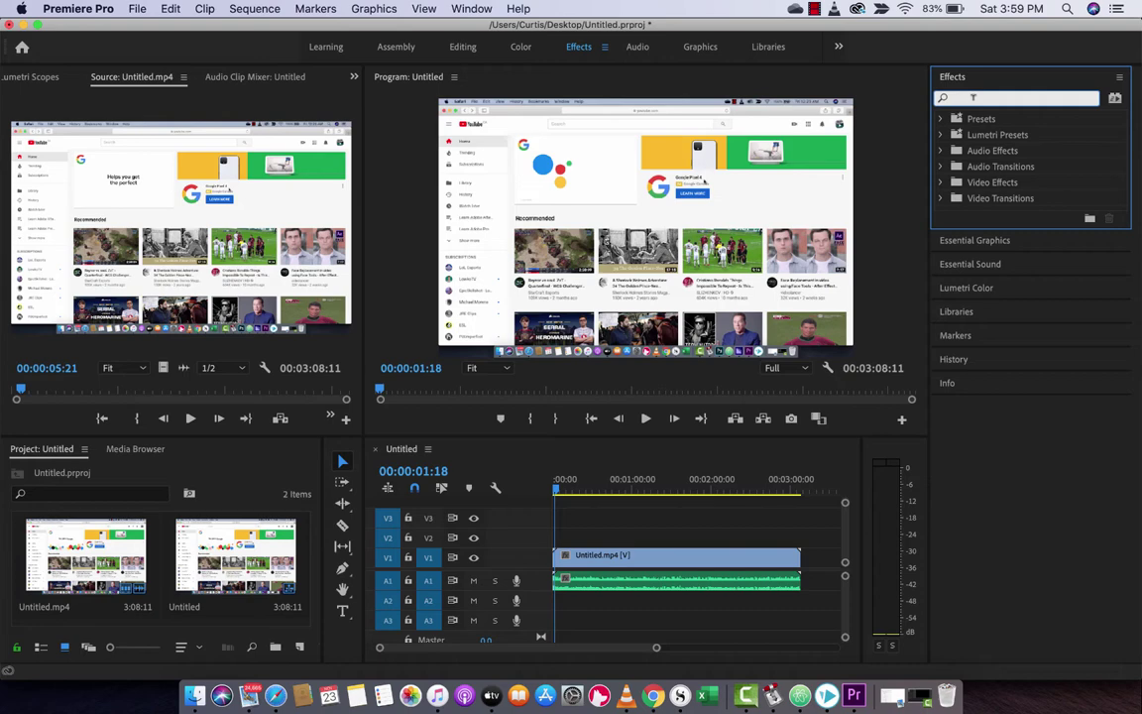
- Search 'pitch', drop Pitch Shifter onto the A1 audio clip, and play to hear it
{"action": "type", "text": "pitch"}
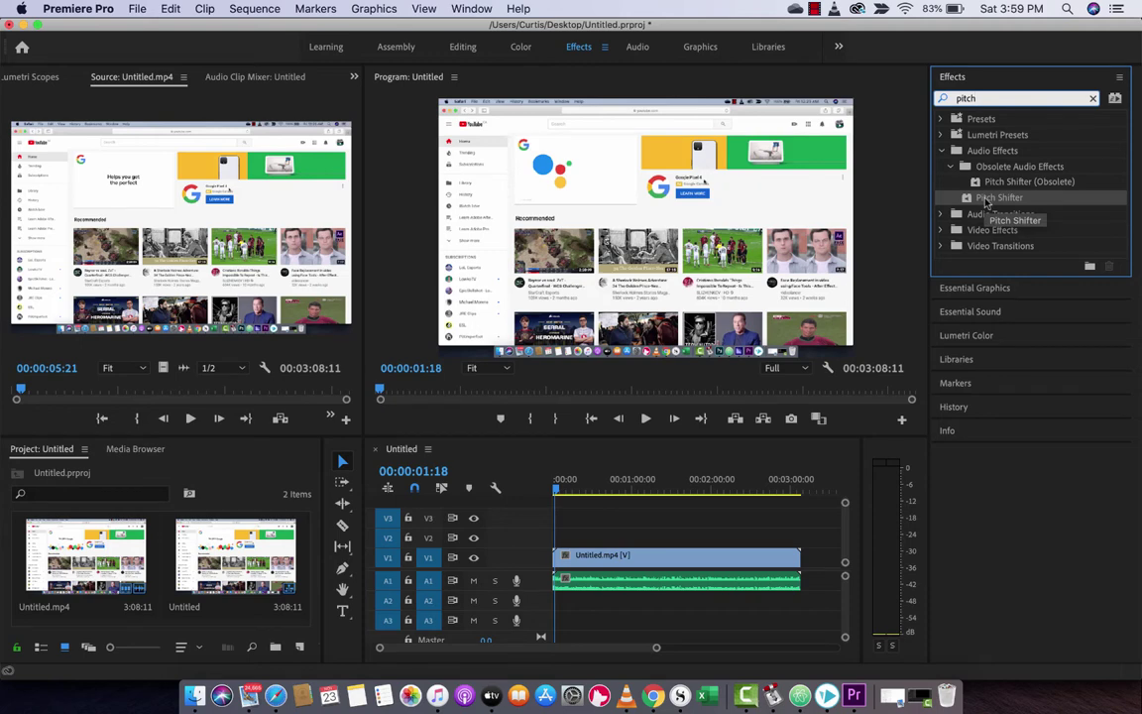
{"action": "left_click_drag", "start_coordinate": [968, 204], "coordinate": [662, 581]}
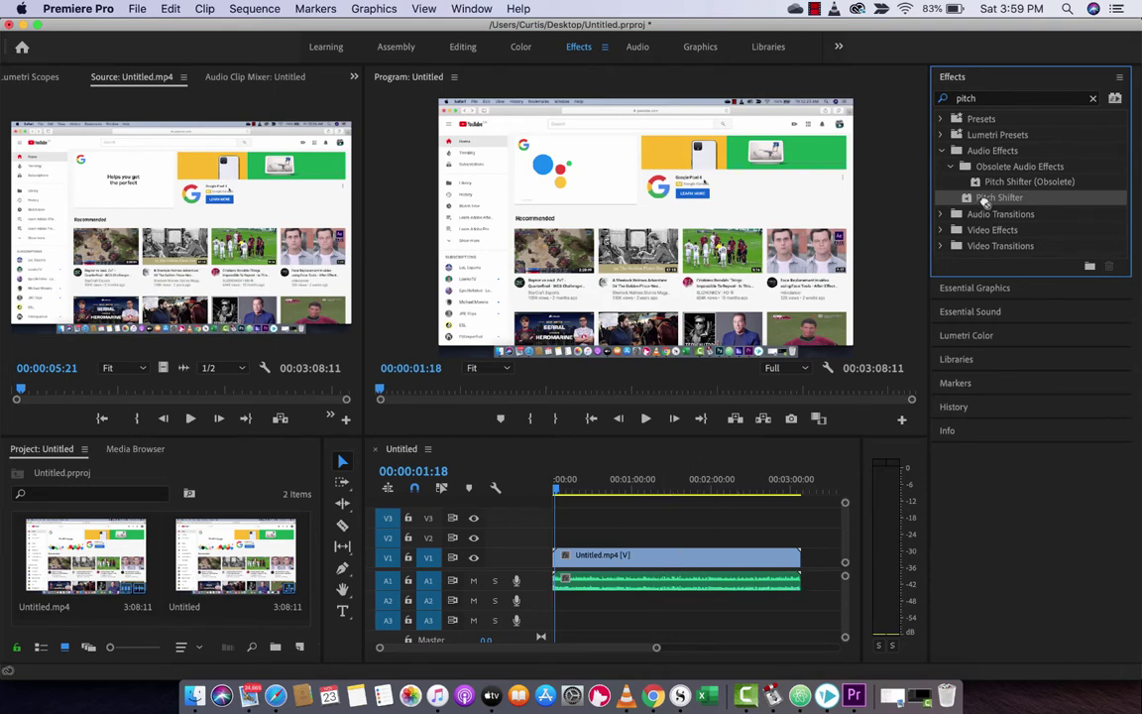
{"action": "left_click_drag", "start_coordinate": [984, 201], "coordinate": [654, 582]}
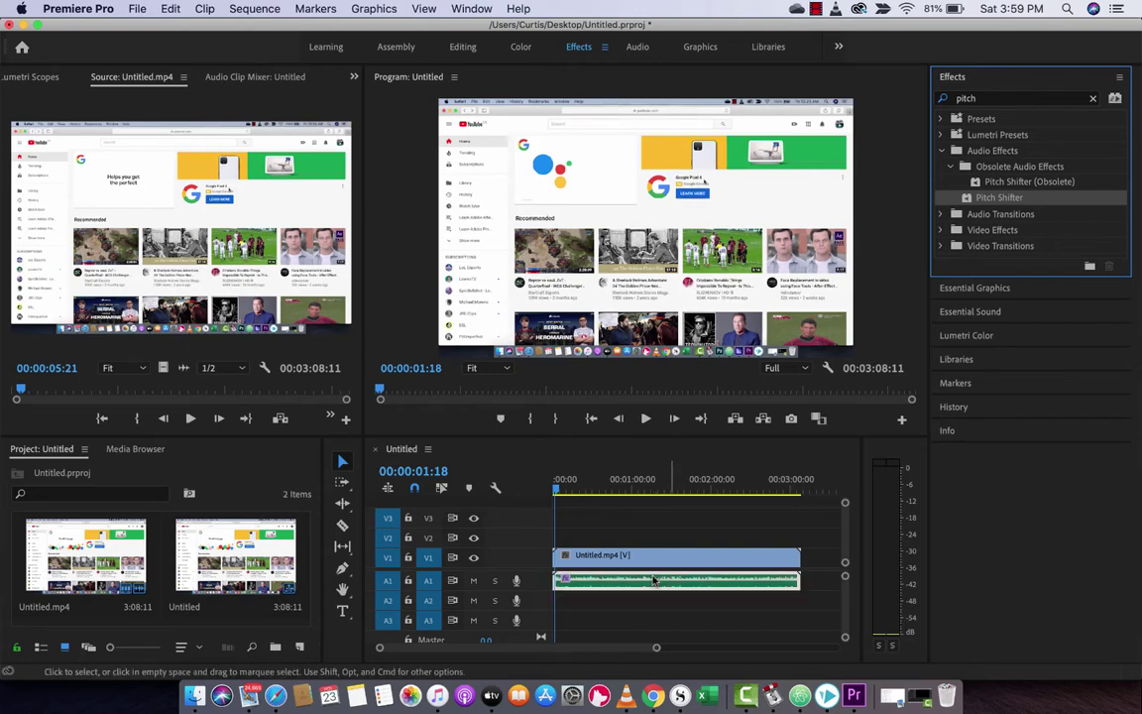
{"action": "key", "text": "space"}
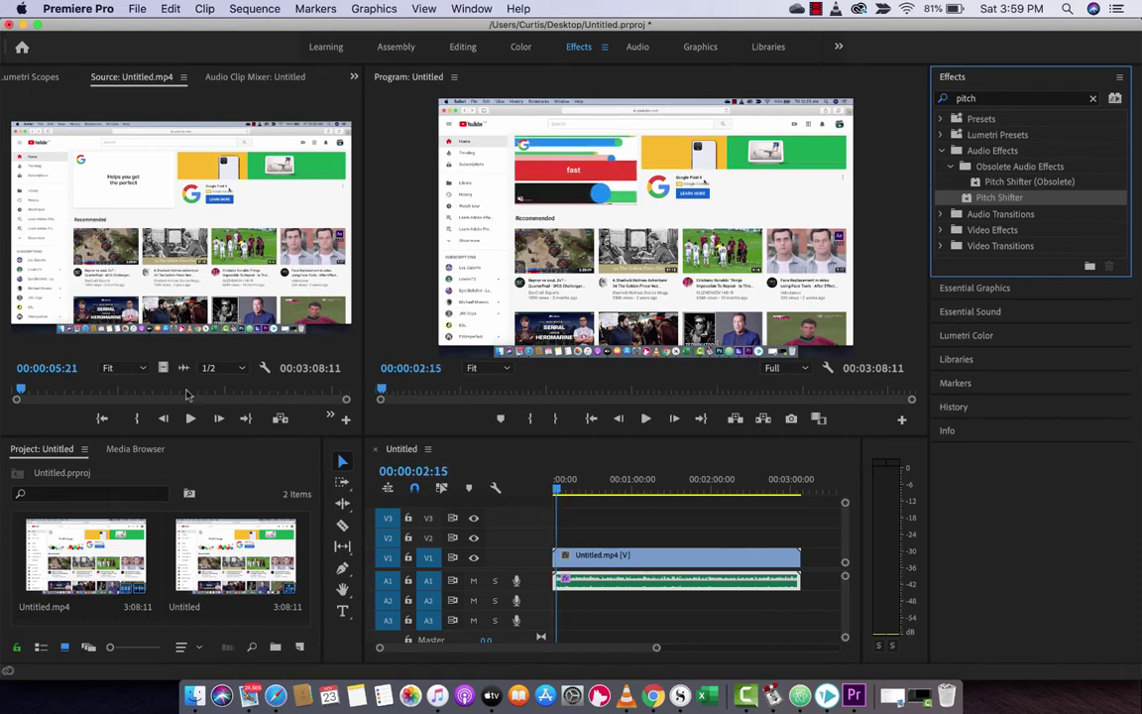
- Show Effect Controls for the A1 audio clip: Volume, Channel Volume, Pitch Shifter and Panner
{"action": "left_click", "coordinate": [252, 77]}
{"action": "scroll", "coordinate": [253, 79], "scroll_direction": "up", "scroll_amount": 3}
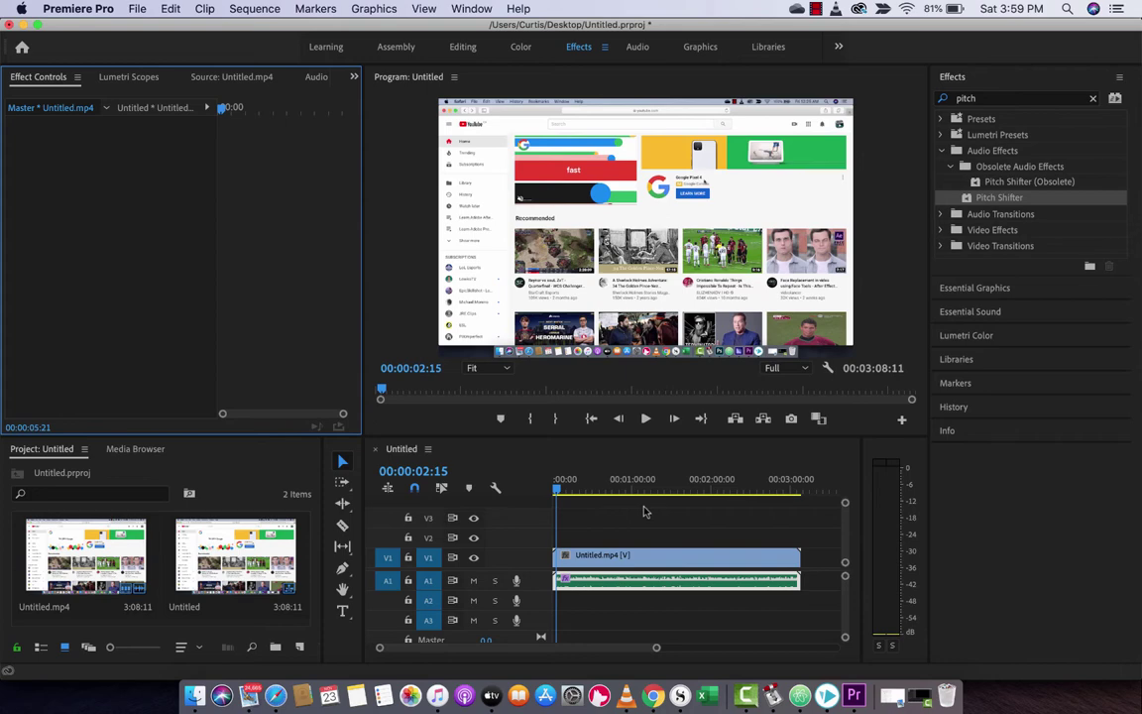
{"action": "left_click", "coordinate": [592, 556]}
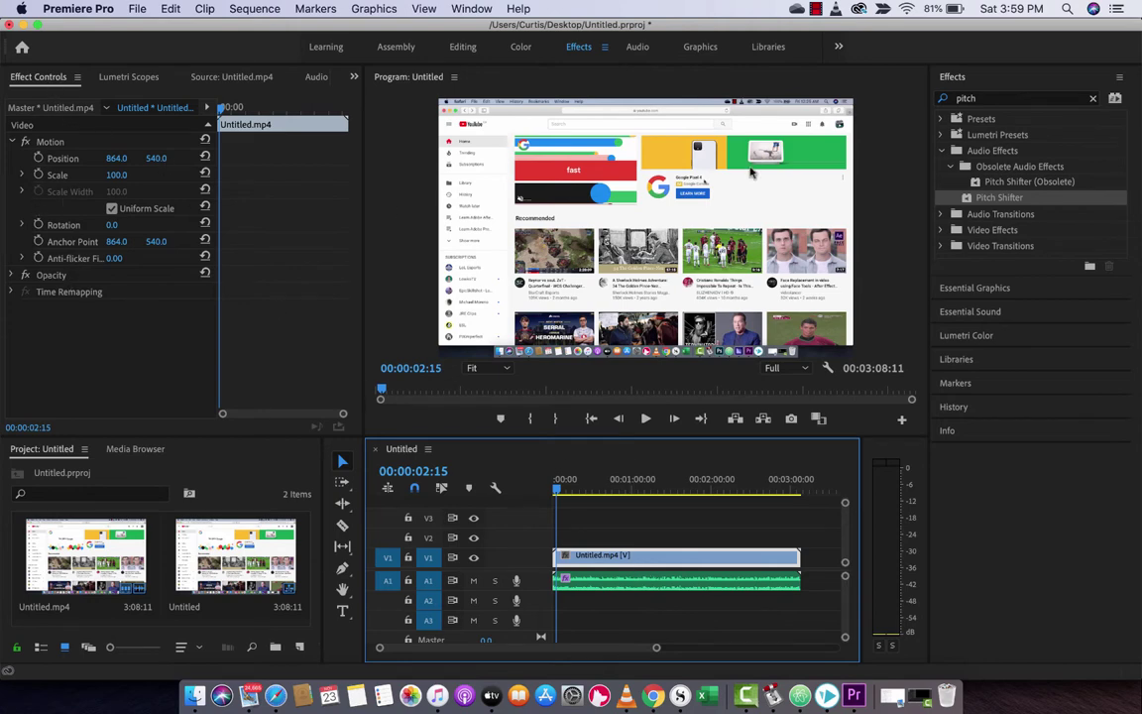
{"action": "left_click", "coordinate": [595, 581]}
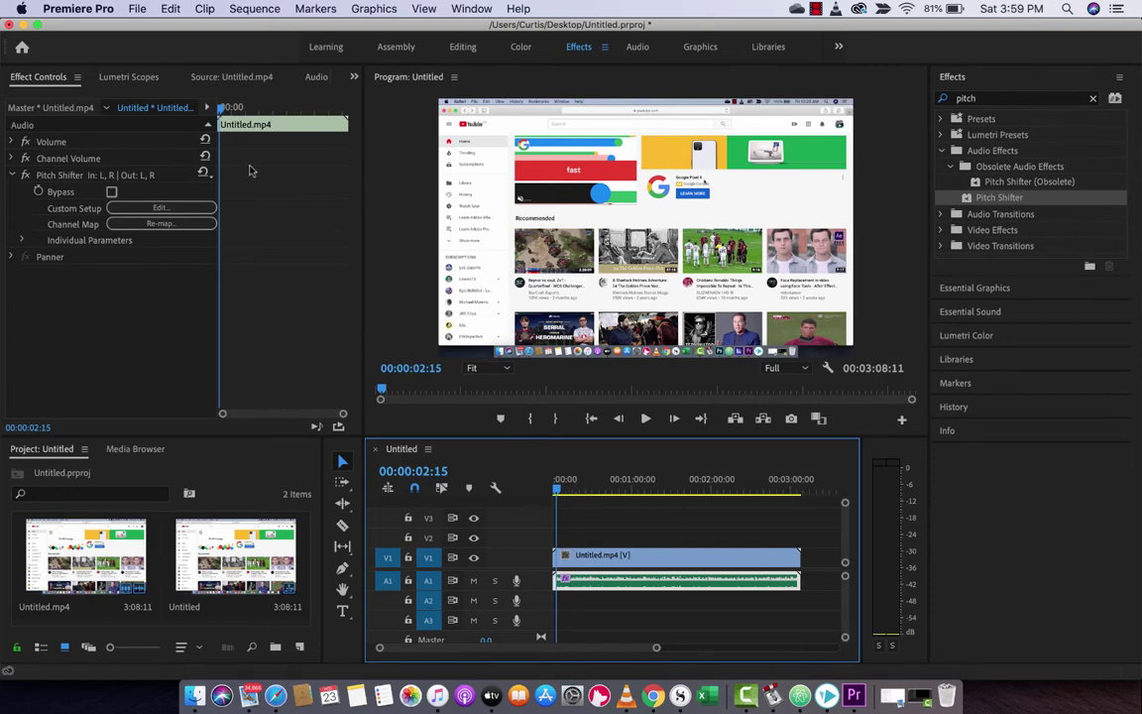
- Expand Pitch Shifter to show Transpose Ratio at 1.00, widen the panel, and return to 00:00:00:00
{"action": "left_click", "coordinate": [62, 176]}
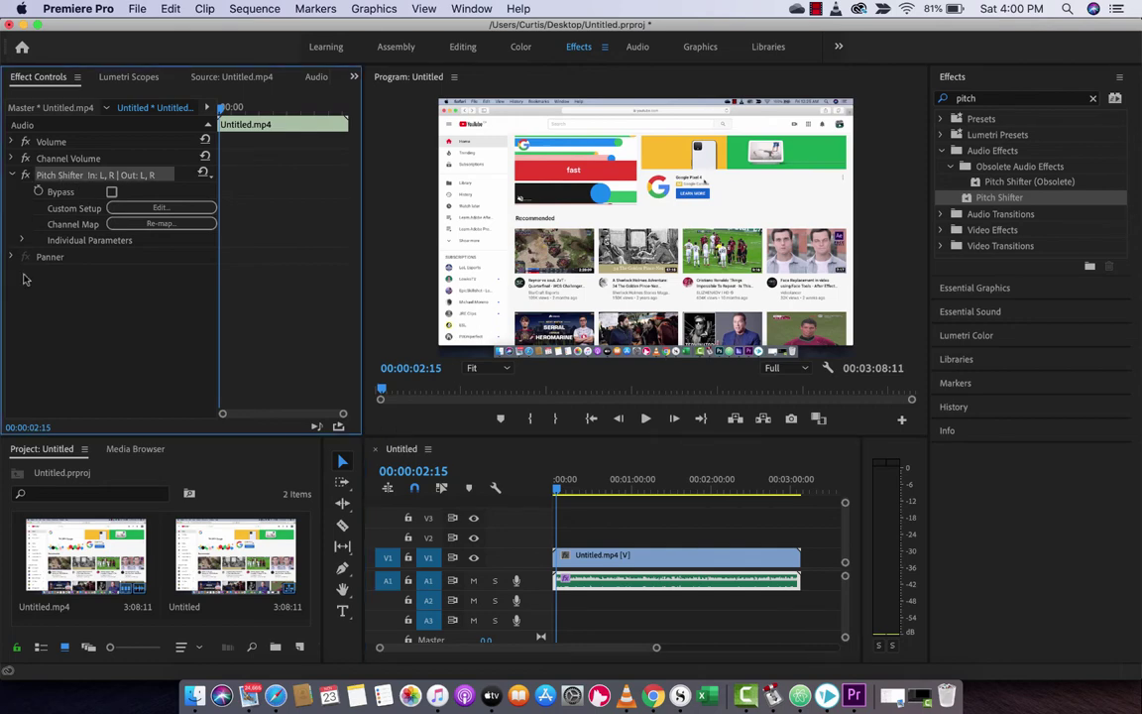
{"action": "left_click", "coordinate": [65, 241]}
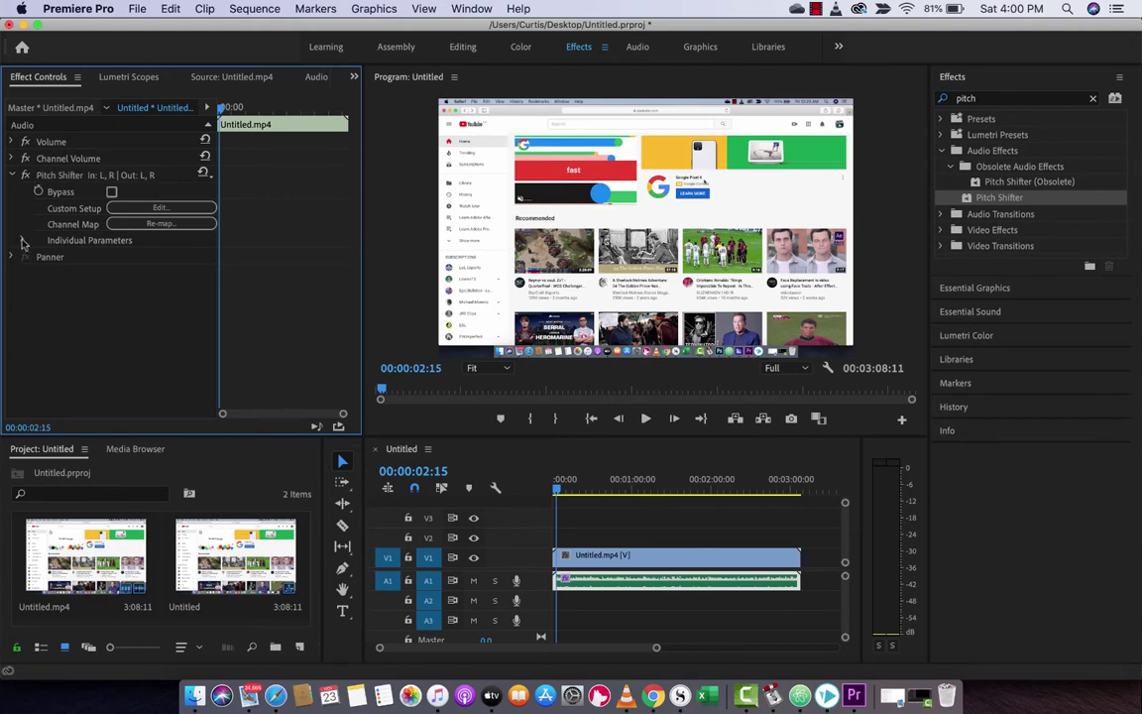
{"action": "left_click", "coordinate": [24, 241]}
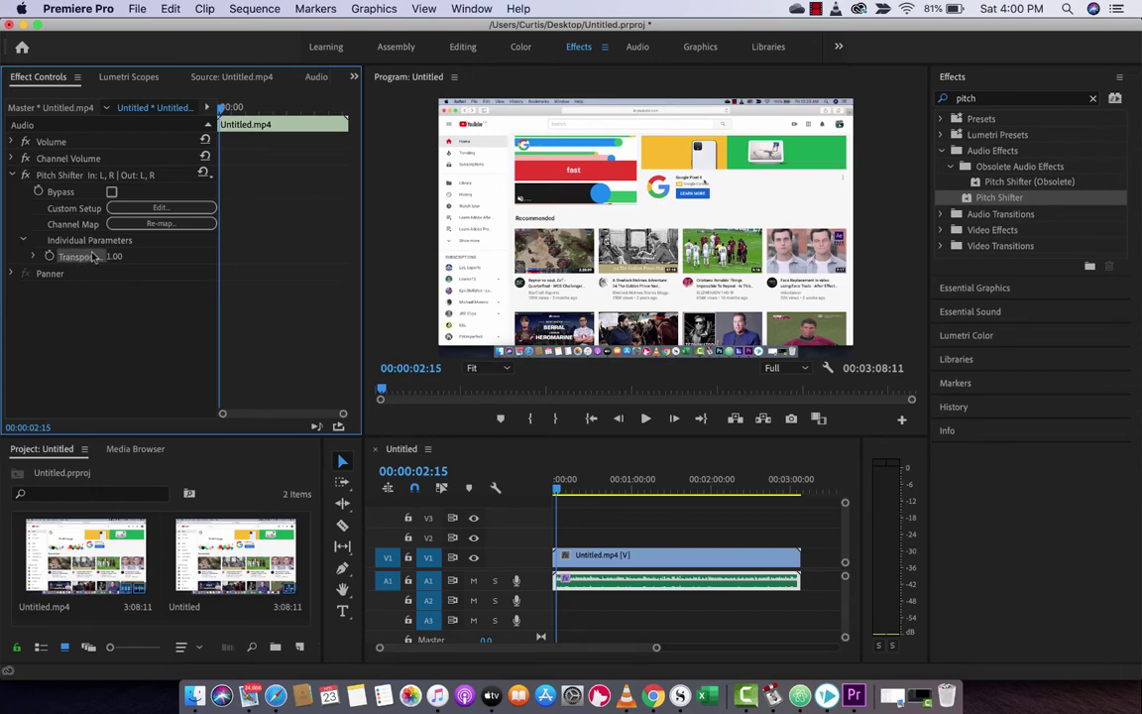
{"action": "left_click_drag", "start_coordinate": [363, 243], "coordinate": [447, 266]}
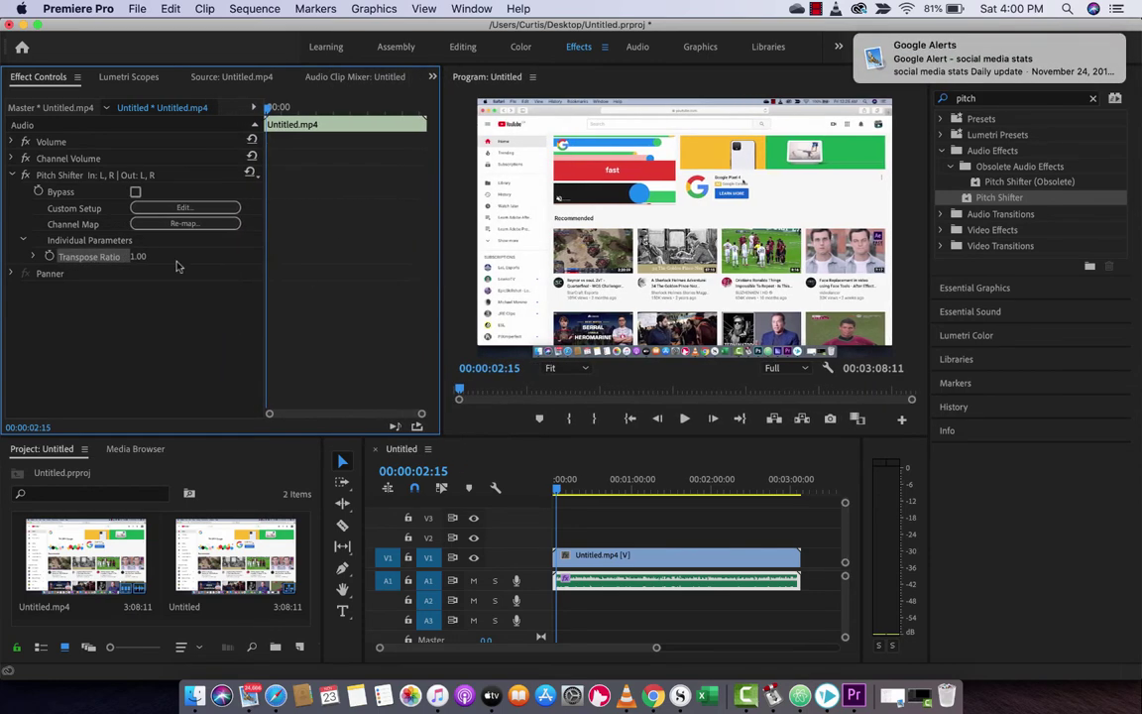
{"action": "left_click", "coordinate": [35, 257]}
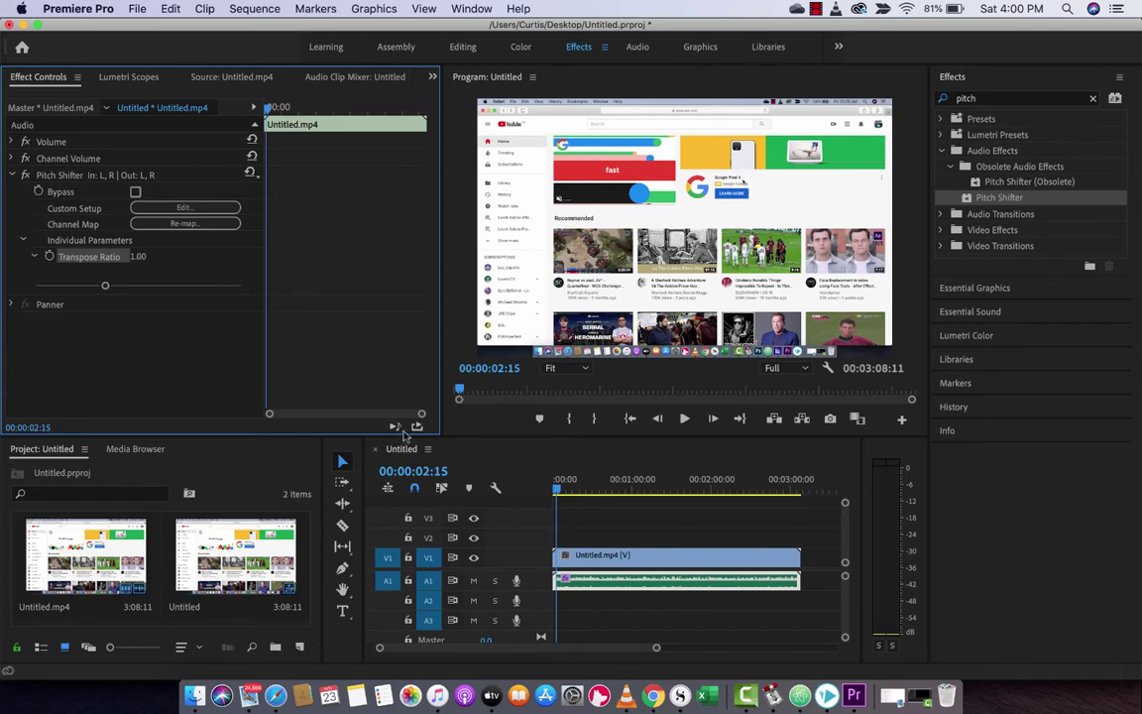
{"action": "left_click", "coordinate": [556, 485]}
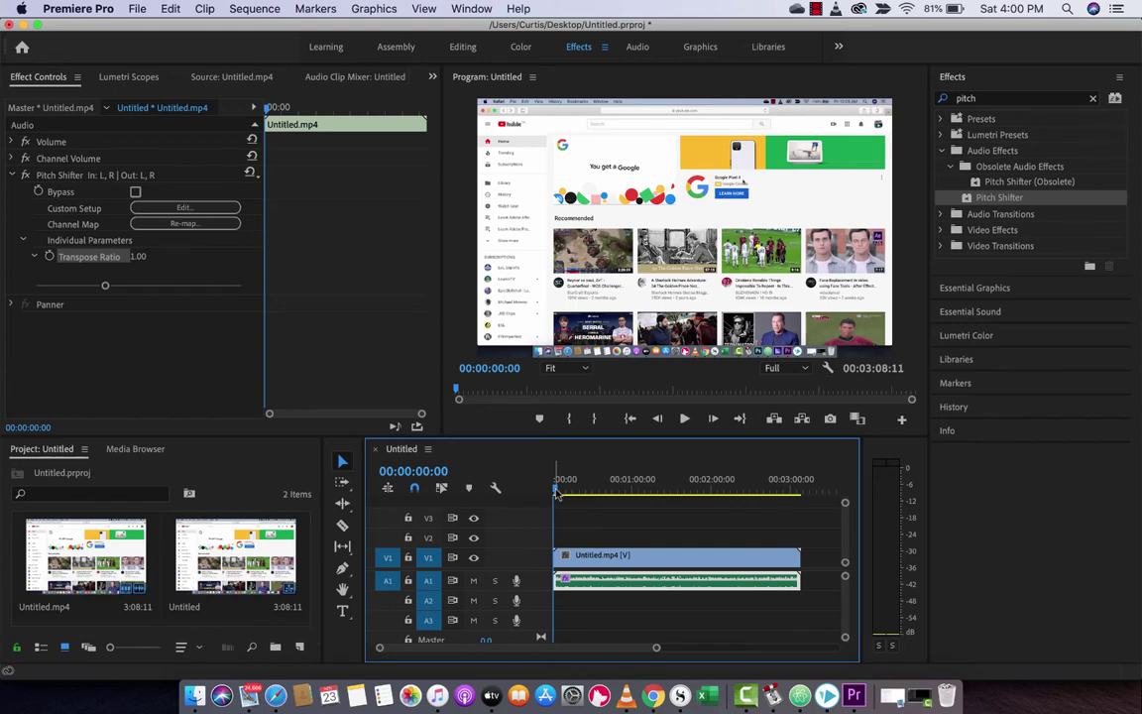
{"action": "key", "text": "space"}
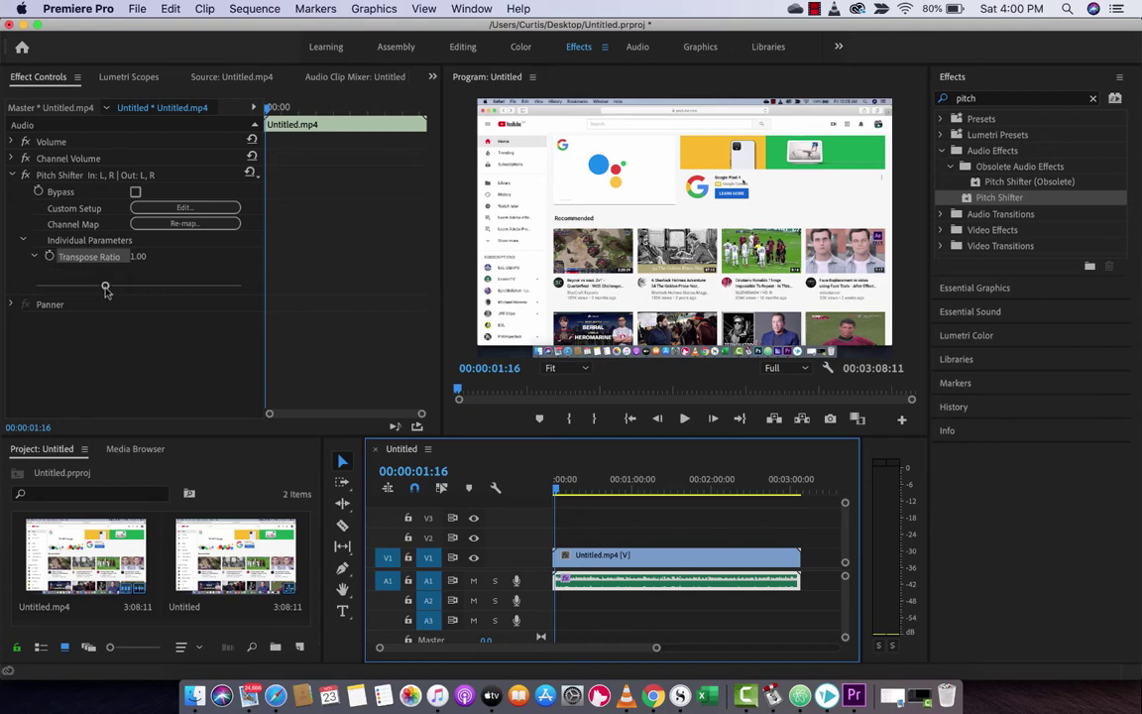
{"action": "left_click_drag", "start_coordinate": [105, 287], "coordinate": [54, 288]}
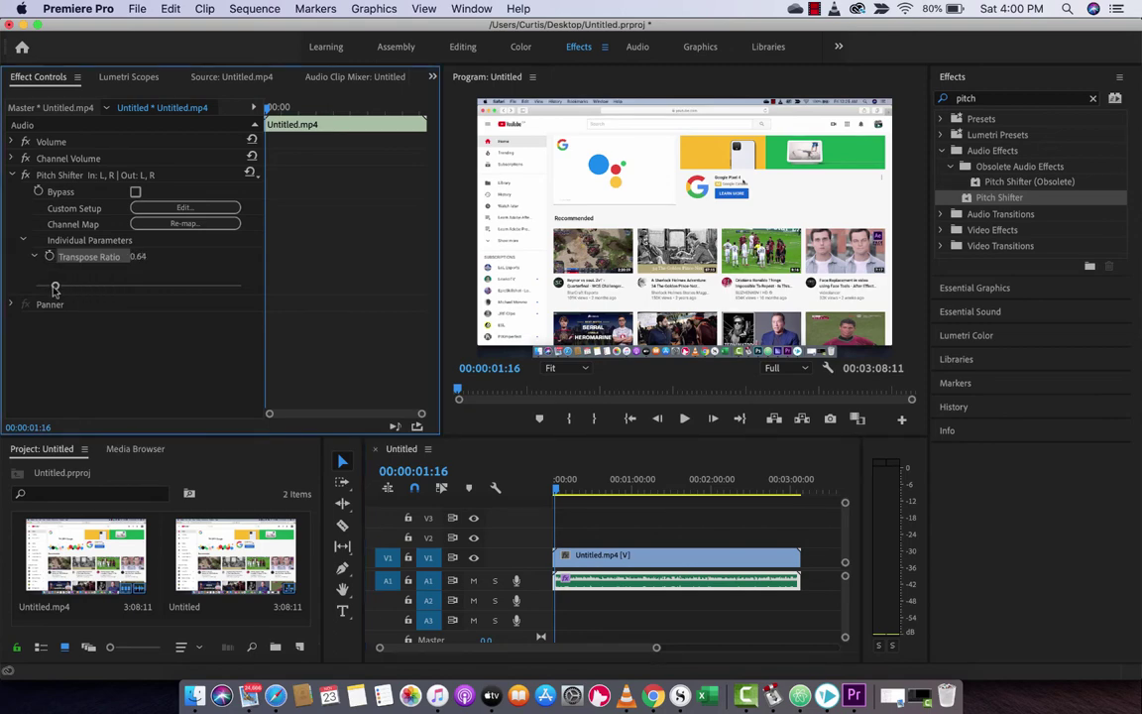
{"action": "key", "text": "space"}
{"action": "key", "text": "XF86AudioRaiseVolume"}
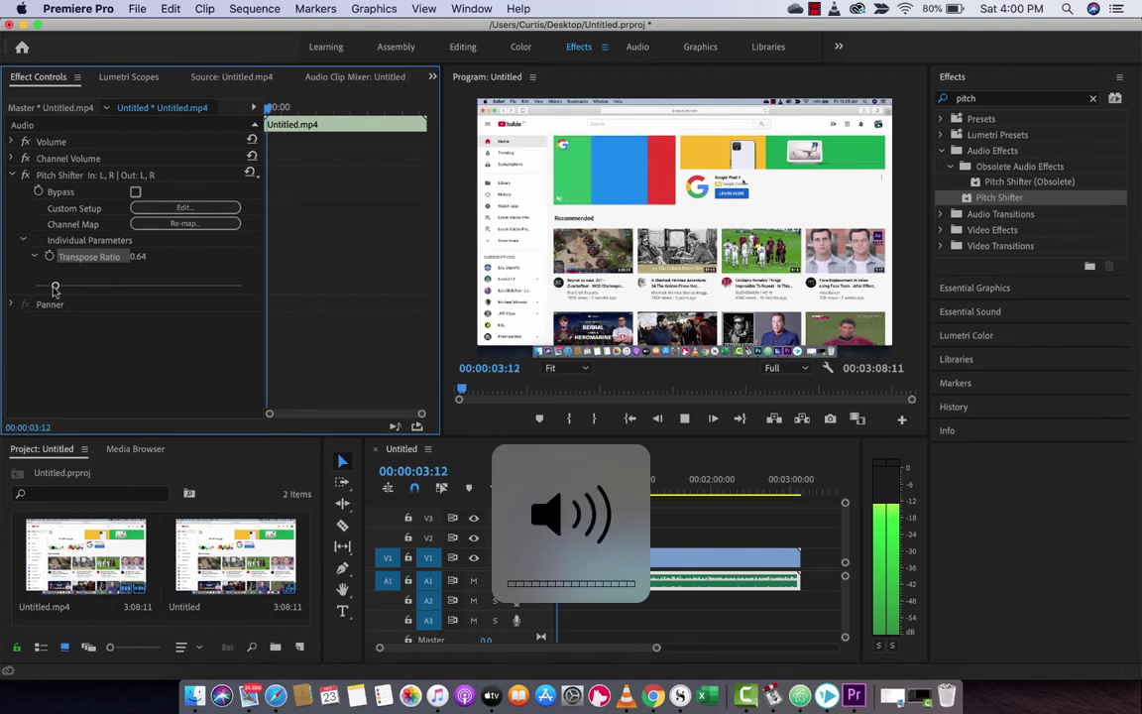
{"action": "key", "text": "space"}
{"action": "left_click_drag", "start_coordinate": [55, 288], "coordinate": [103, 288]}
{"action": "key", "text": "space"}
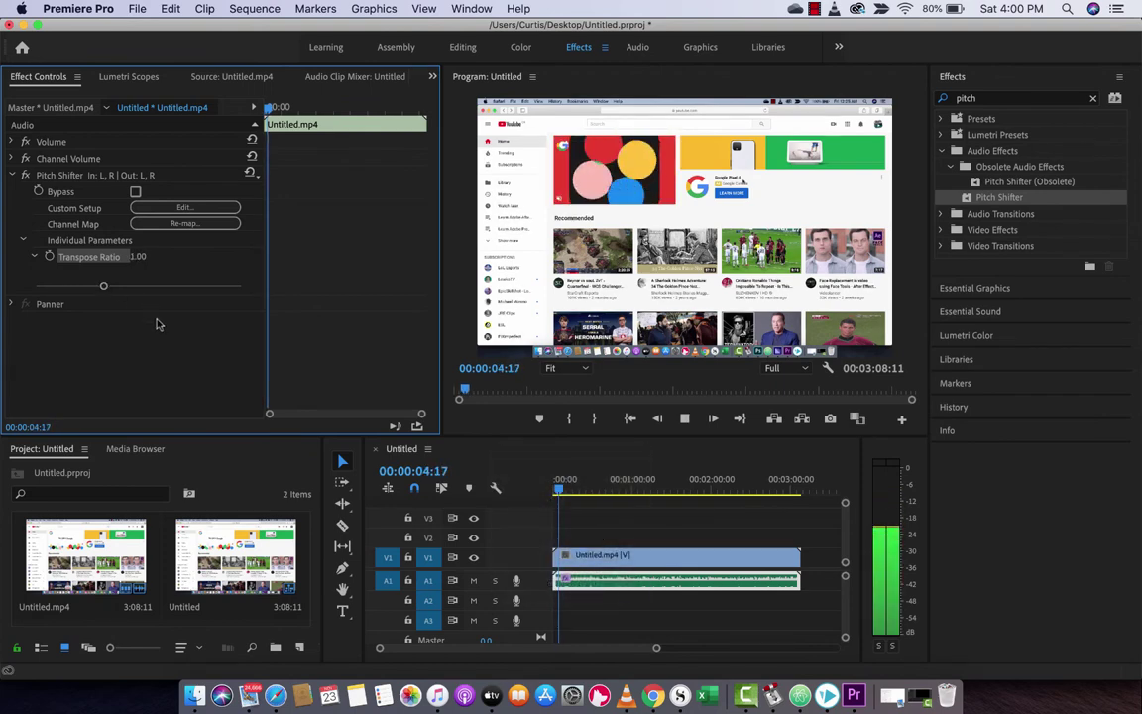
{"action": "key", "text": "space"}
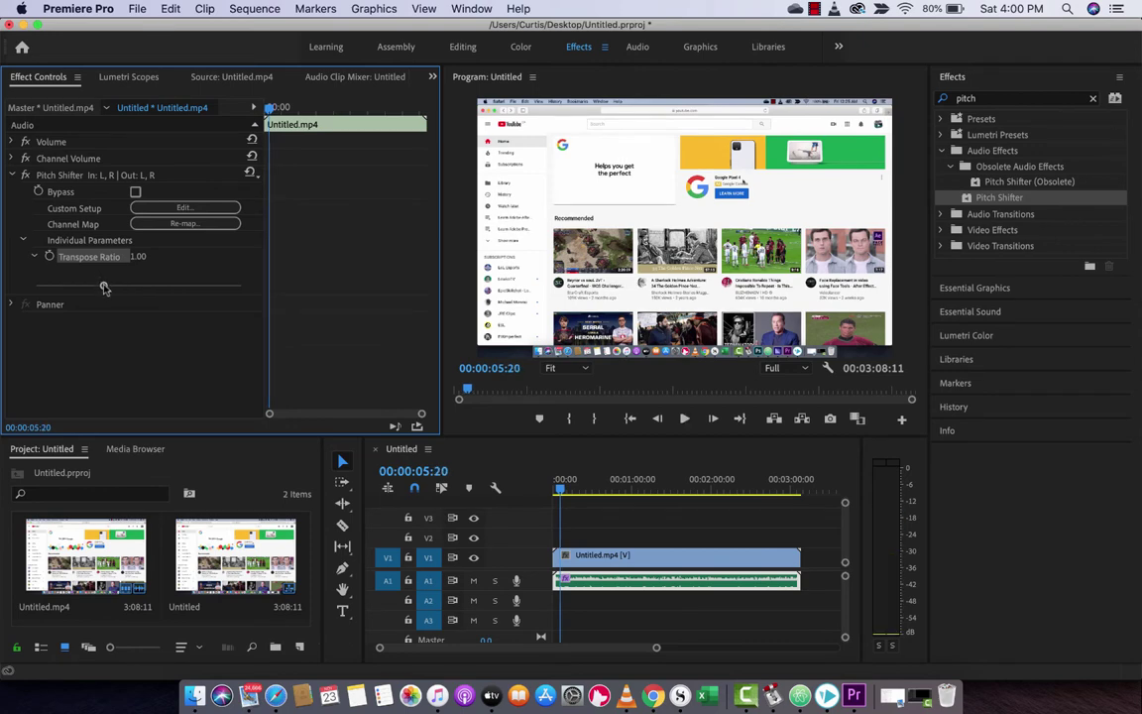
{"action": "left_click_drag", "start_coordinate": [105, 289], "coordinate": [100, 288]}
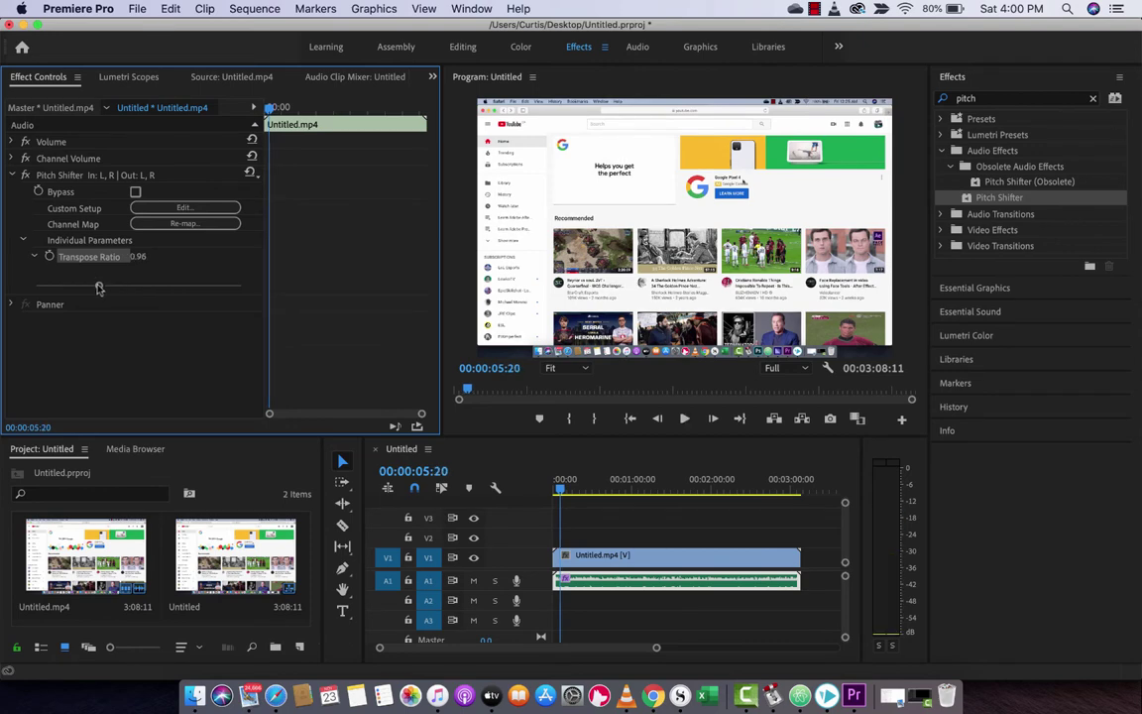
{"action": "key", "text": "space"}
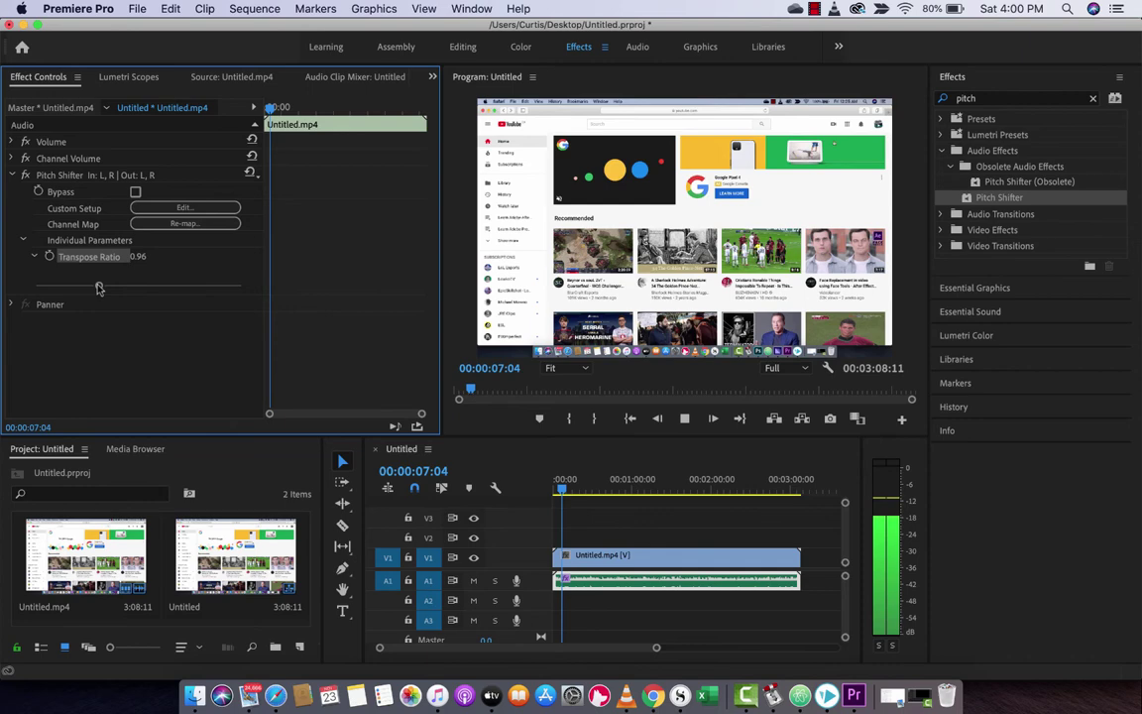
{"action": "key", "text": "space"}
{"action": "left_click_drag", "start_coordinate": [98, 289], "coordinate": [55, 294]}
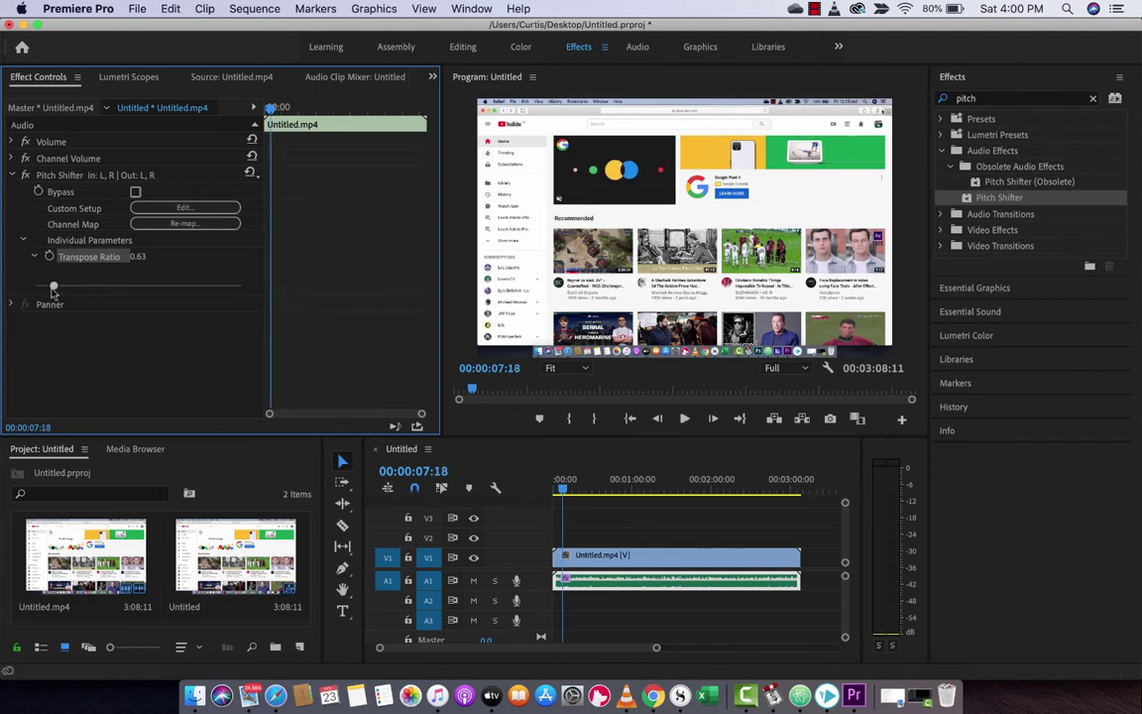
{"action": "left_click_drag", "start_coordinate": [50, 289], "coordinate": [49, 290]}
{"action": "key", "text": "space"}
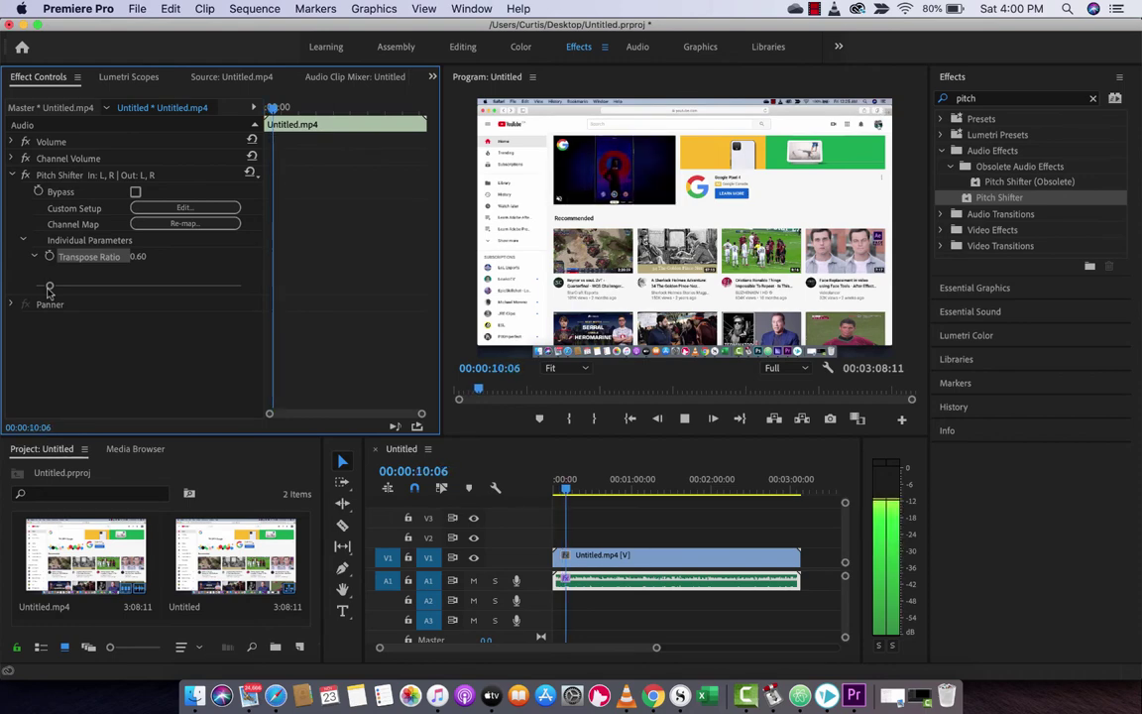
{"action": "key", "text": "space"}
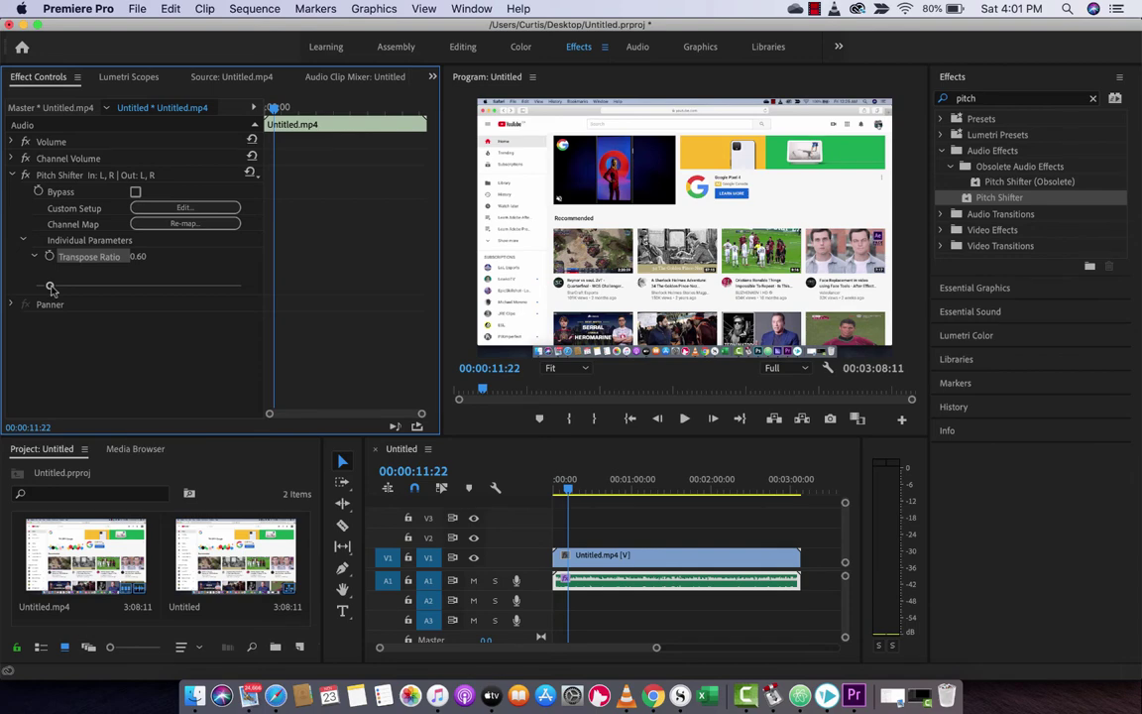
{"action": "left_click_drag", "start_coordinate": [51, 288], "coordinate": [113, 289]}
{"action": "key", "text": "space"}
{"action": "key", "text": "space"}
{"action": "key", "text": "space"}
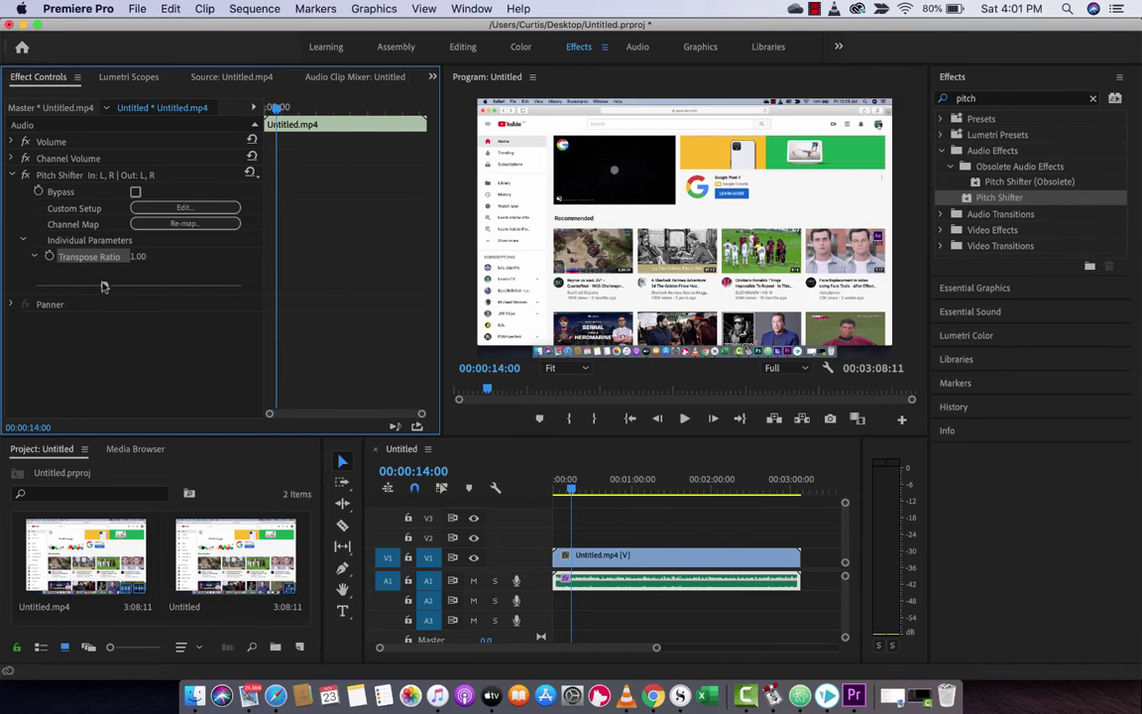
- Keyframe Transpose Ratio at 1.00 at the clip start and 0.60 at 00:00:10:07
{"action": "left_click", "coordinate": [531, 511]}
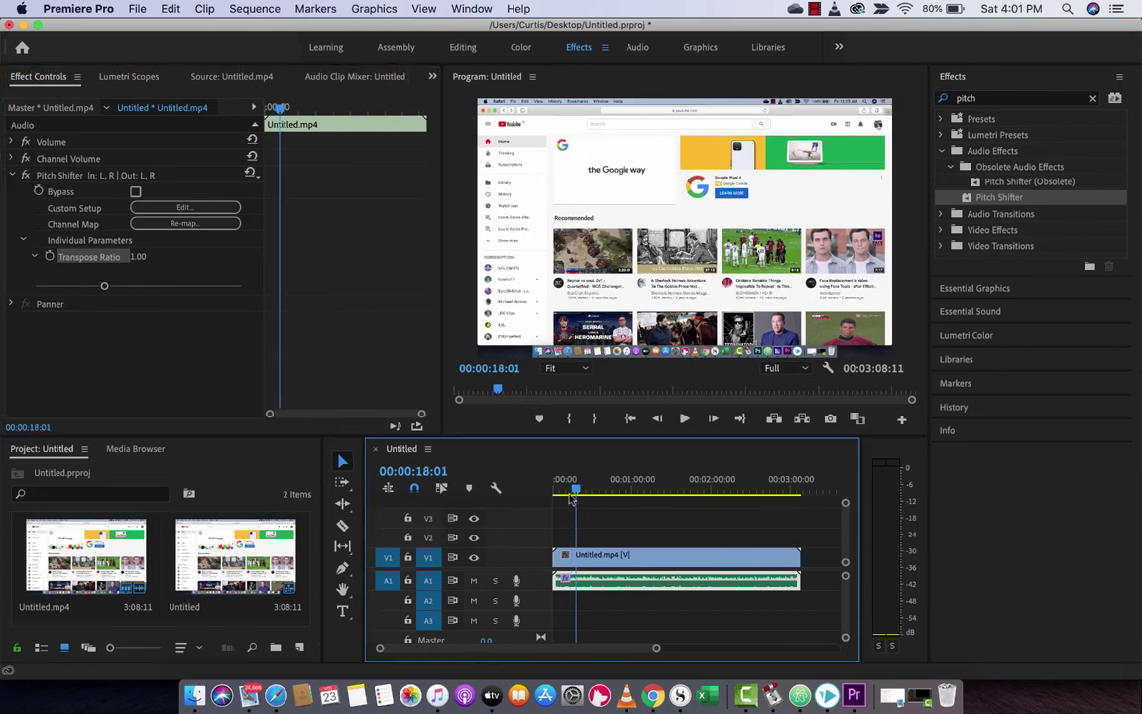
{"action": "key", "text": "Home"}
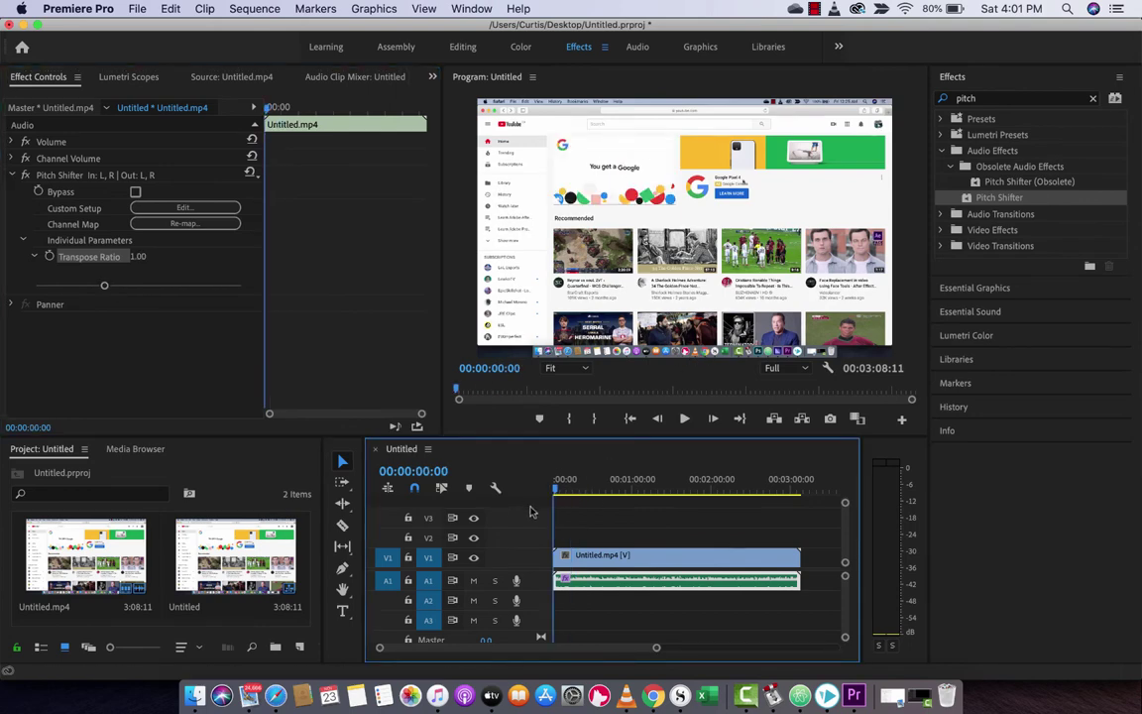
{"action": "left_click", "coordinate": [48, 257]}
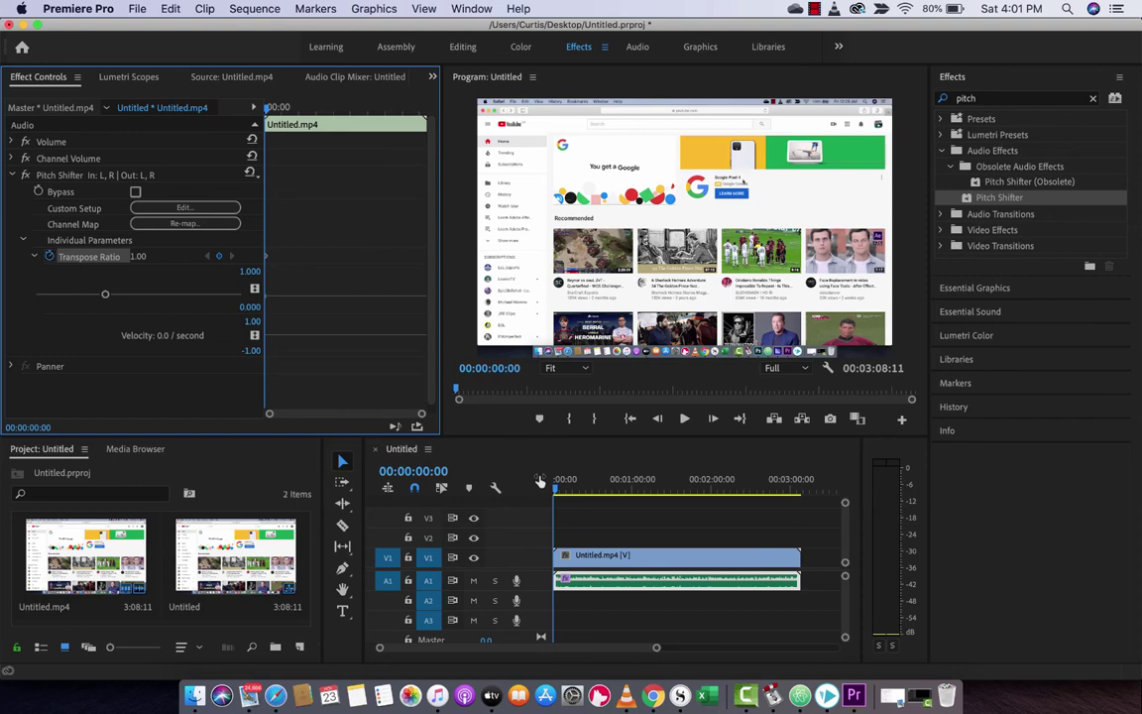
{"action": "left_click", "coordinate": [571, 489]}
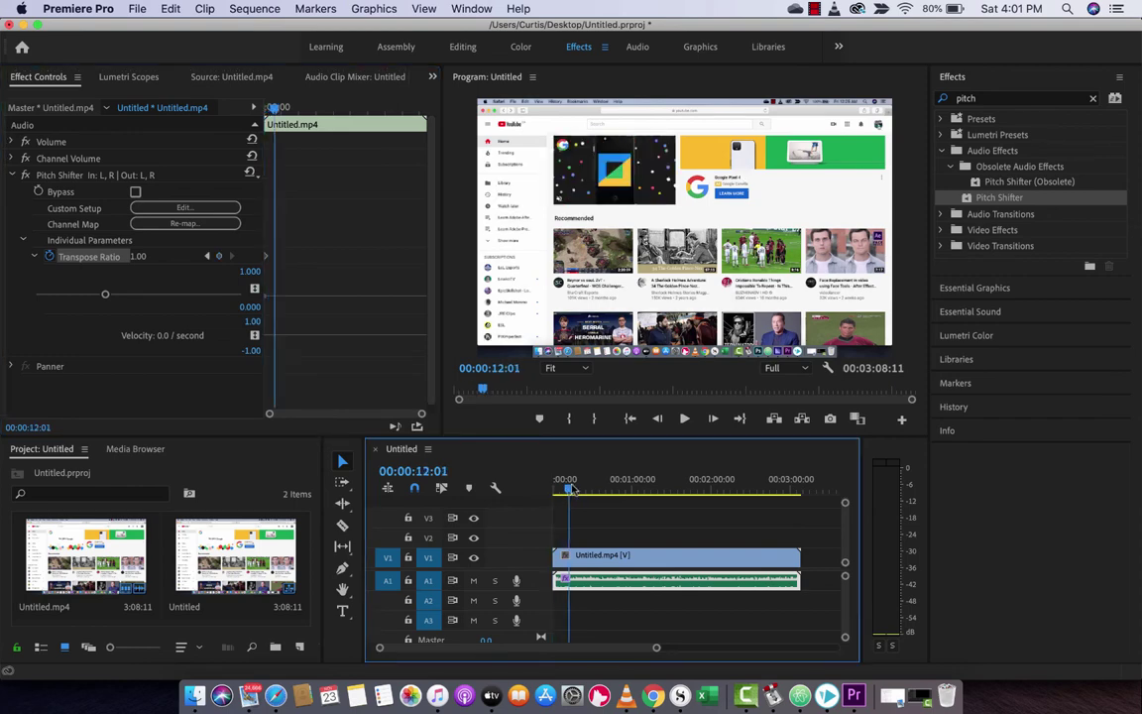
{"action": "mouse_move", "coordinate": [571, 489]}
{"action": "left_mouse_down"}
{"action": "mouse_move", "coordinate": [582, 488]}
{"action": "mouse_move", "coordinate": [566, 488]}
{"action": "left_mouse_up"}
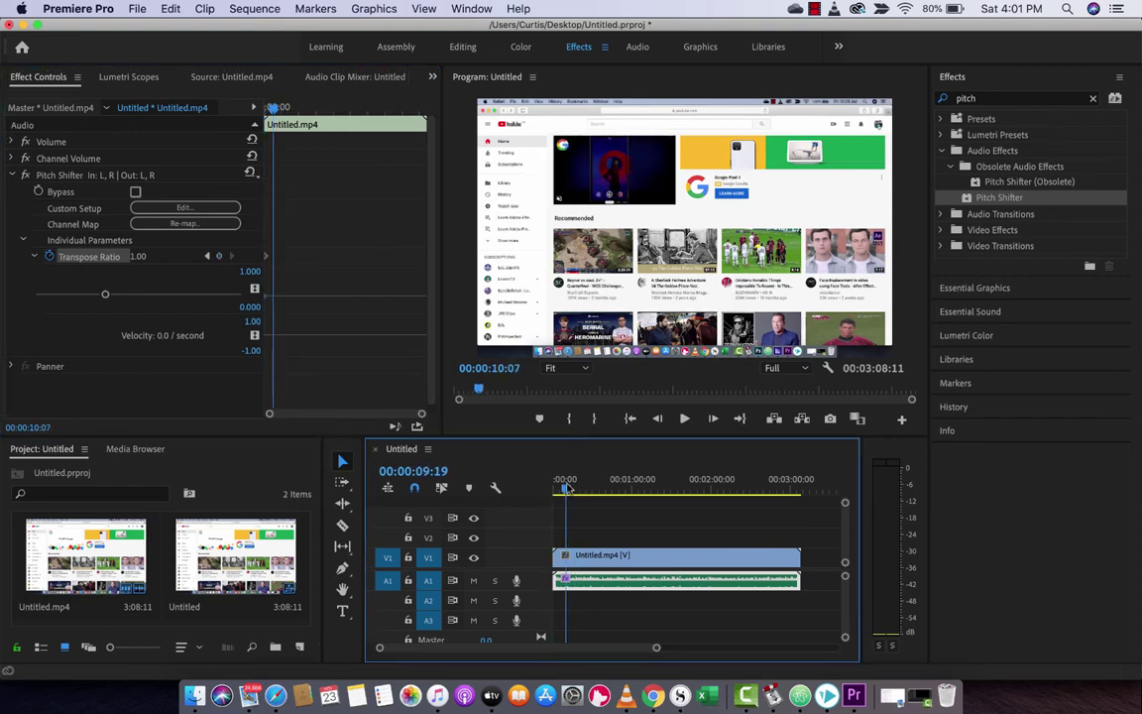
{"action": "left_click", "coordinate": [568, 488]}
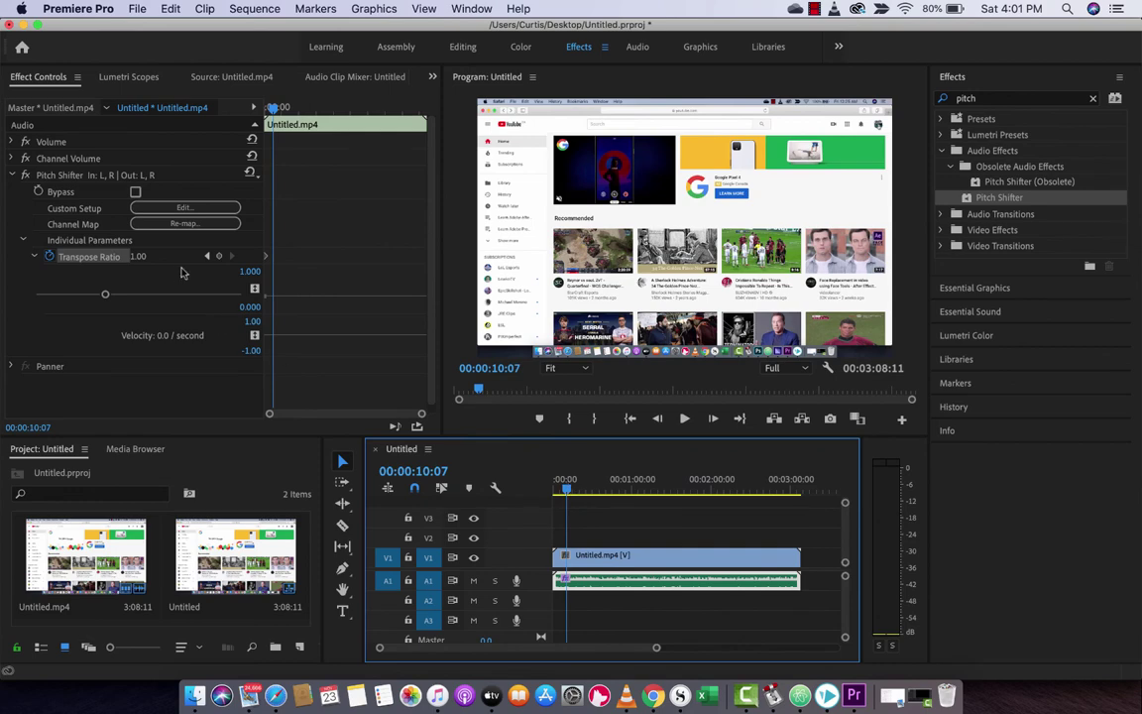
{"action": "left_click", "coordinate": [132, 261]}
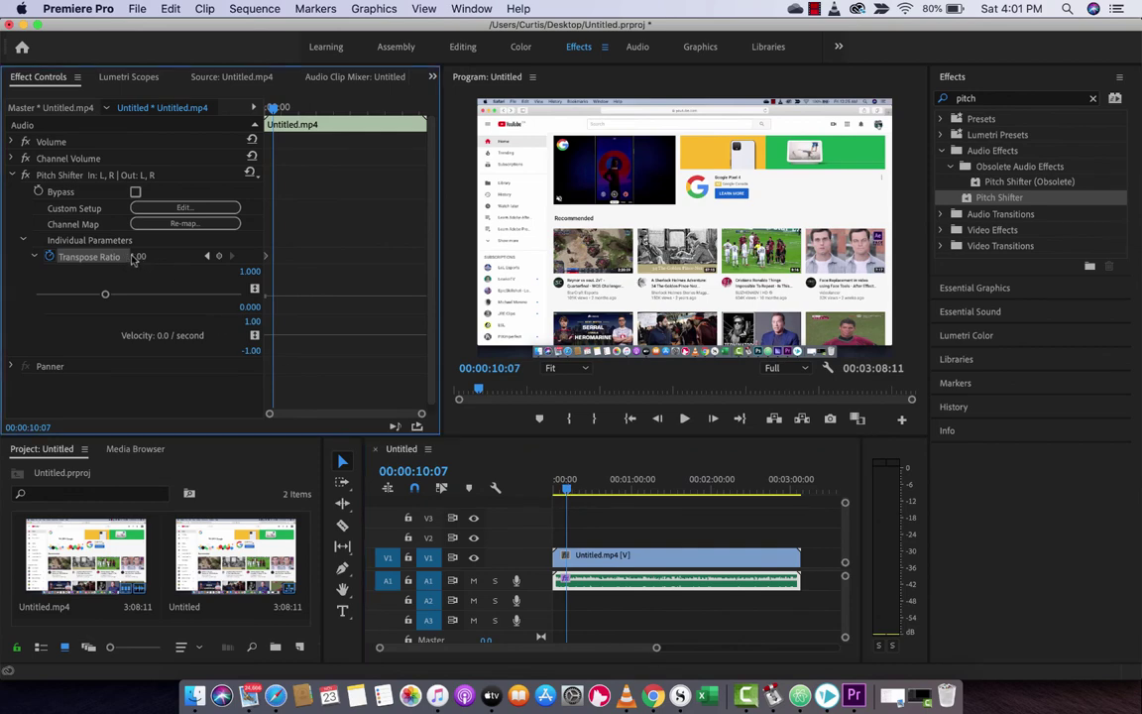
{"action": "left_click_drag", "start_coordinate": [105, 294], "coordinate": [50, 295]}
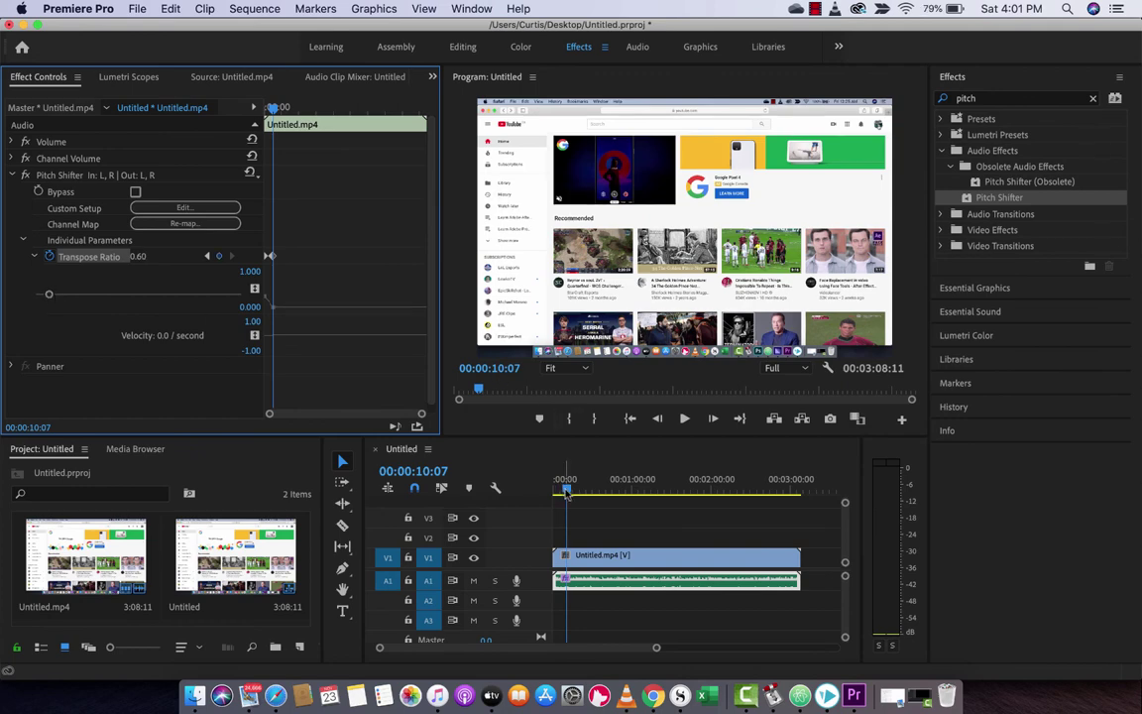
- Play the pitch ramp from the start, stop near nine seconds, and save the project
{"action": "left_click_drag", "start_coordinate": [567, 493], "coordinate": [531, 487]}
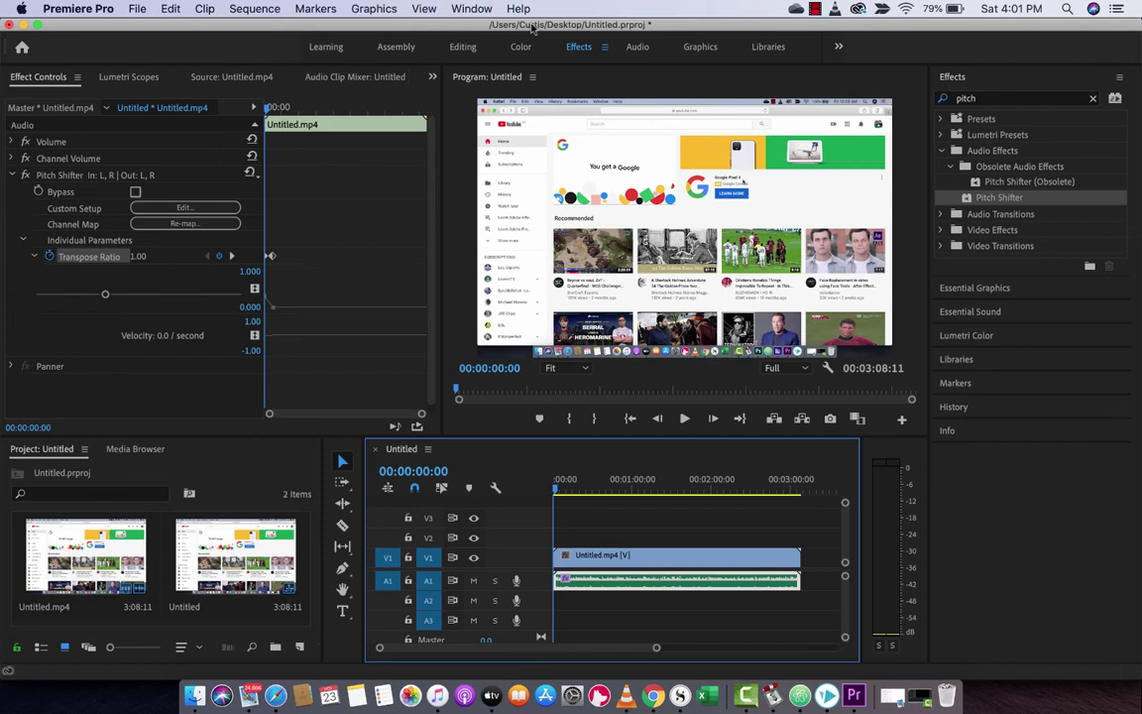
{"action": "key", "text": "space"}
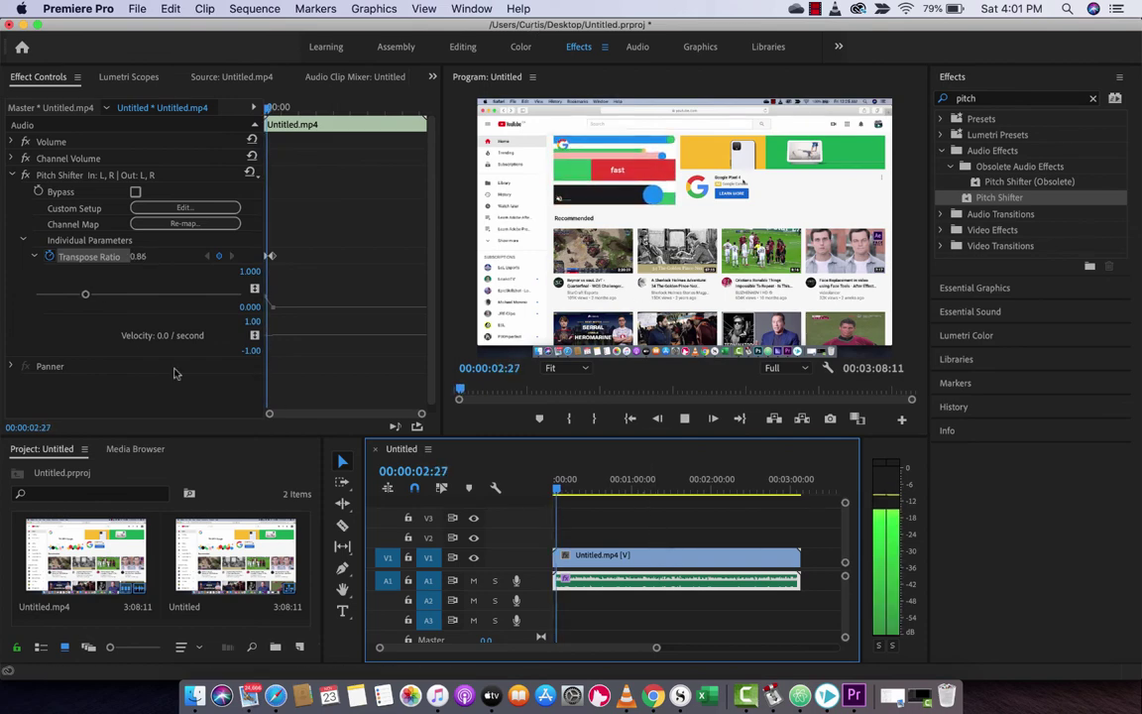
{"action": "left_click_drag", "start_coordinate": [81, 298], "coordinate": [69, 299]}
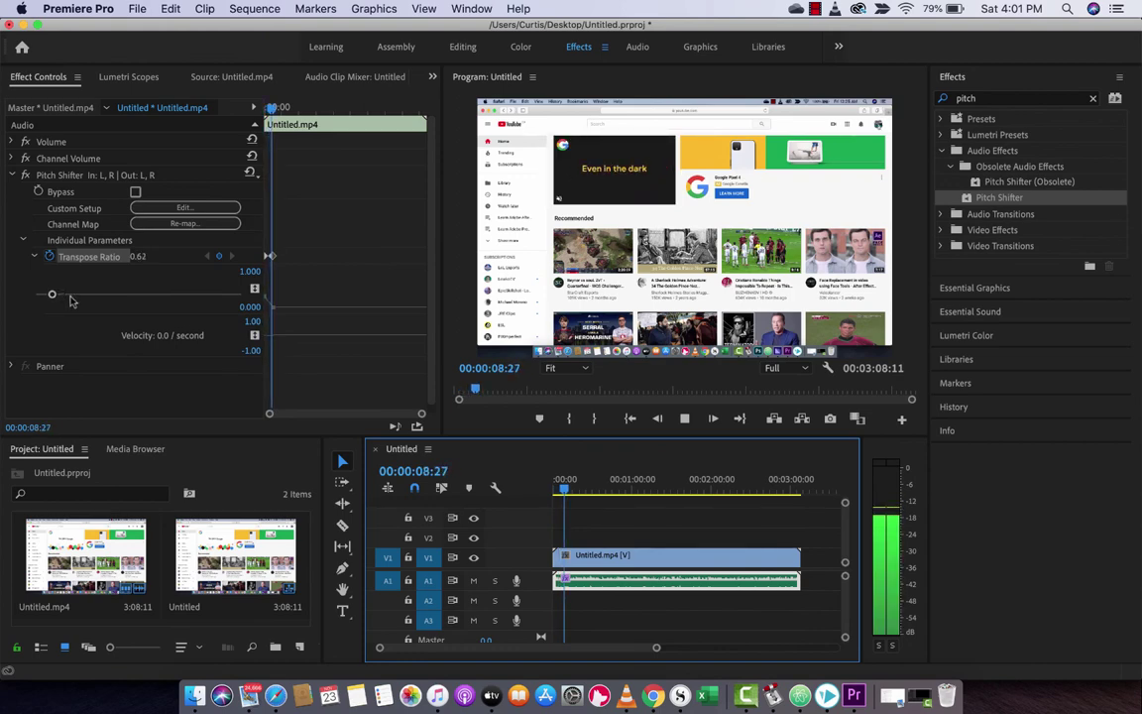
{"action": "key", "text": "space"}
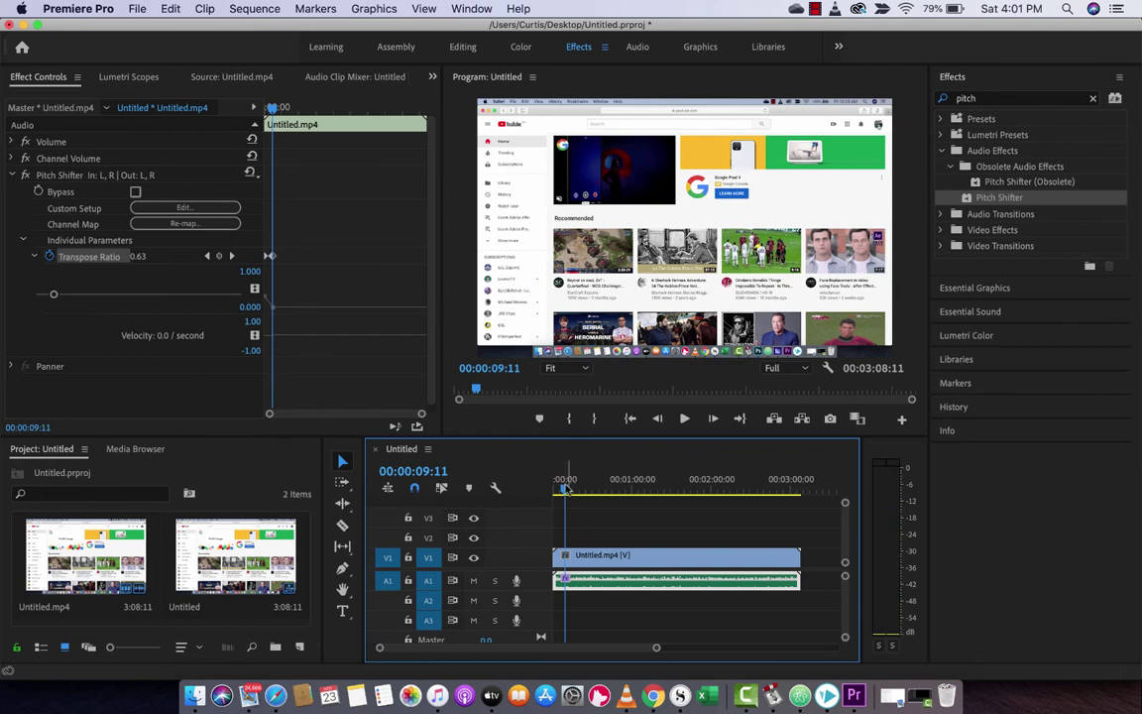
{"action": "key", "text": "super+s"}
{"action": "left_click_drag", "start_coordinate": [272, 107], "coordinate": [274, 107]}
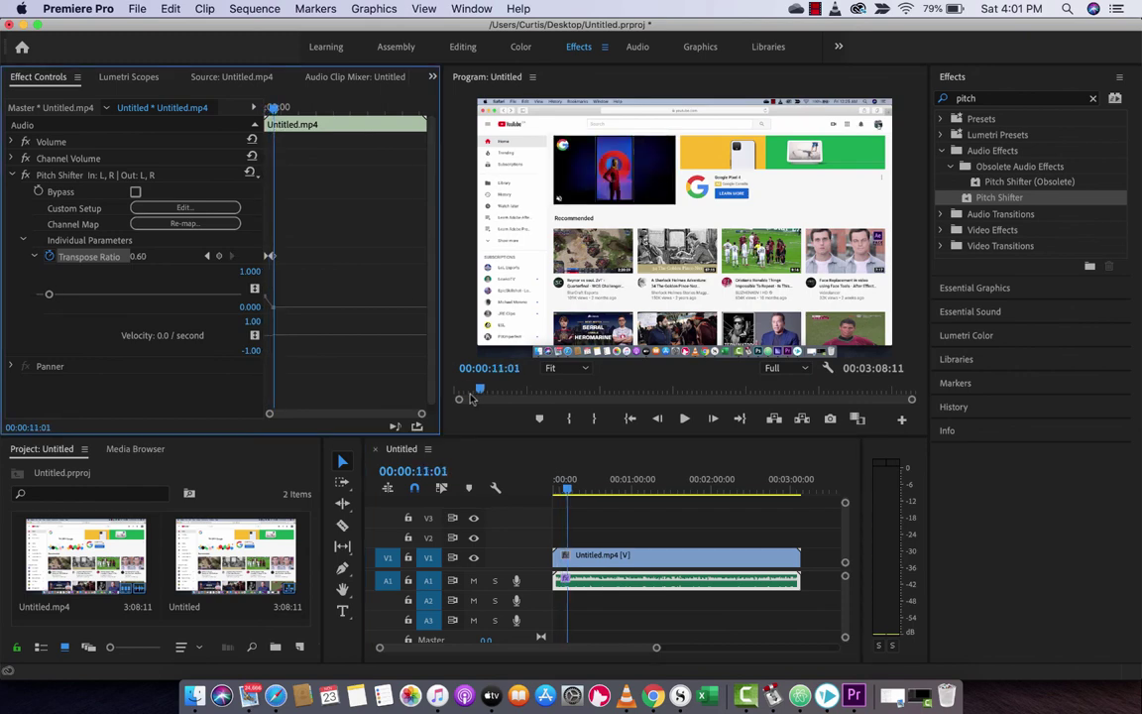